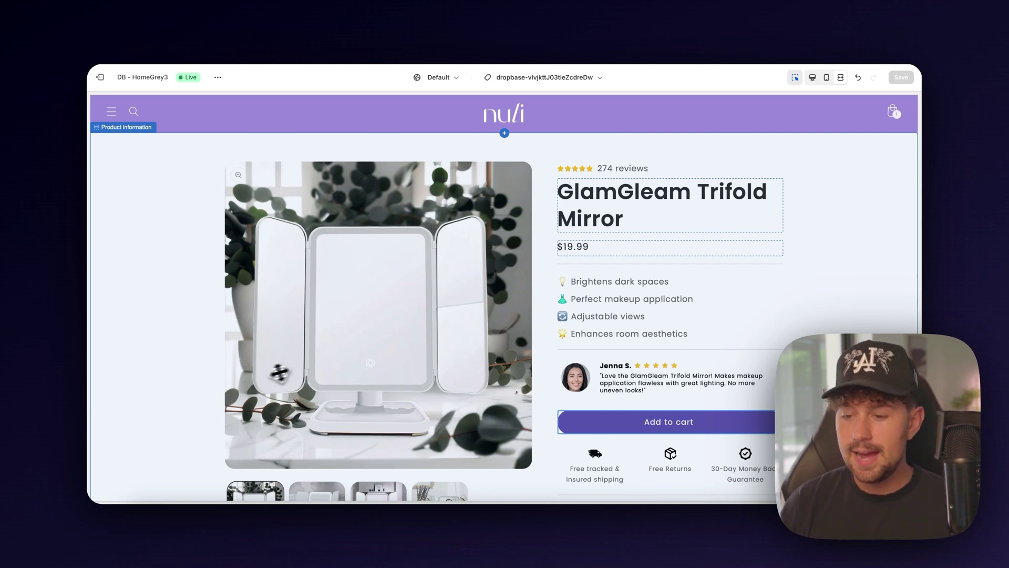
Scroll down and back up the $19.99 GlamGleam Trifold Mirror product page preview
{"action": "scroll", "coordinate": [309, 355], "scroll_direction": "down", "scroll_amount": 1}
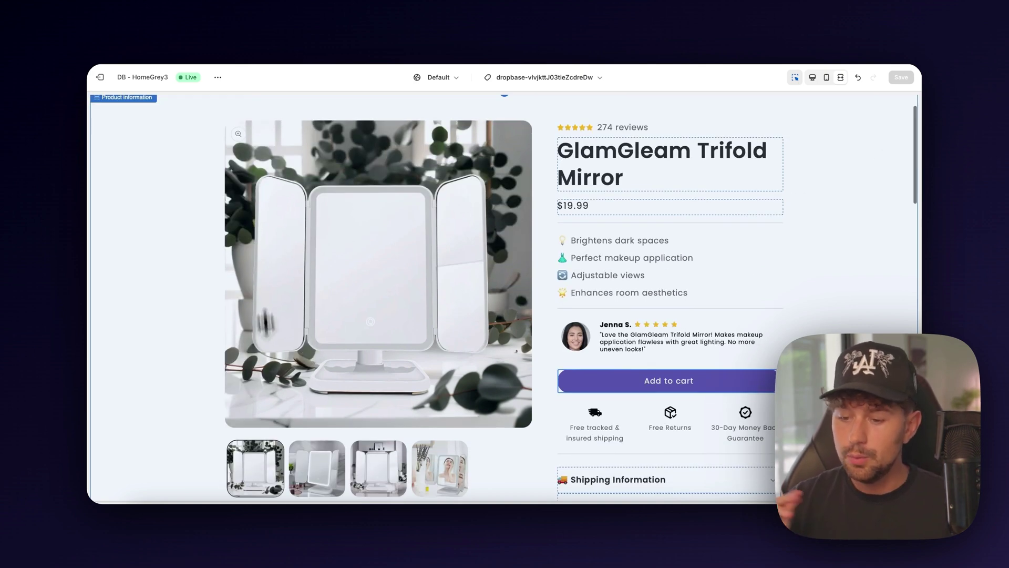
{"action": "scroll", "coordinate": [452, 399], "scroll_direction": "up", "scroll_amount": 1}
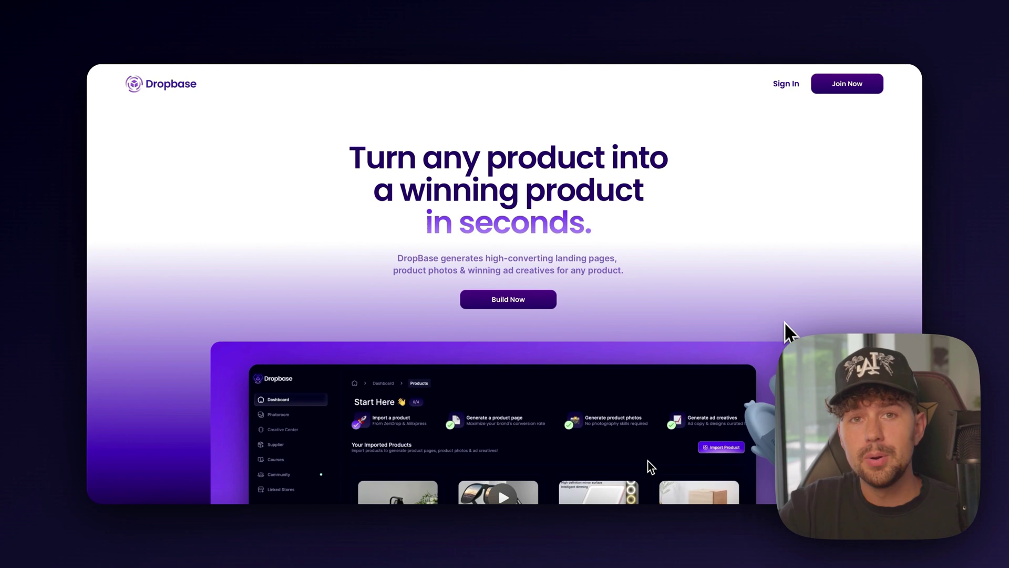
{"action": "scroll", "coordinate": [896, 252], "scroll_direction": "down", "scroll_amount": 5}
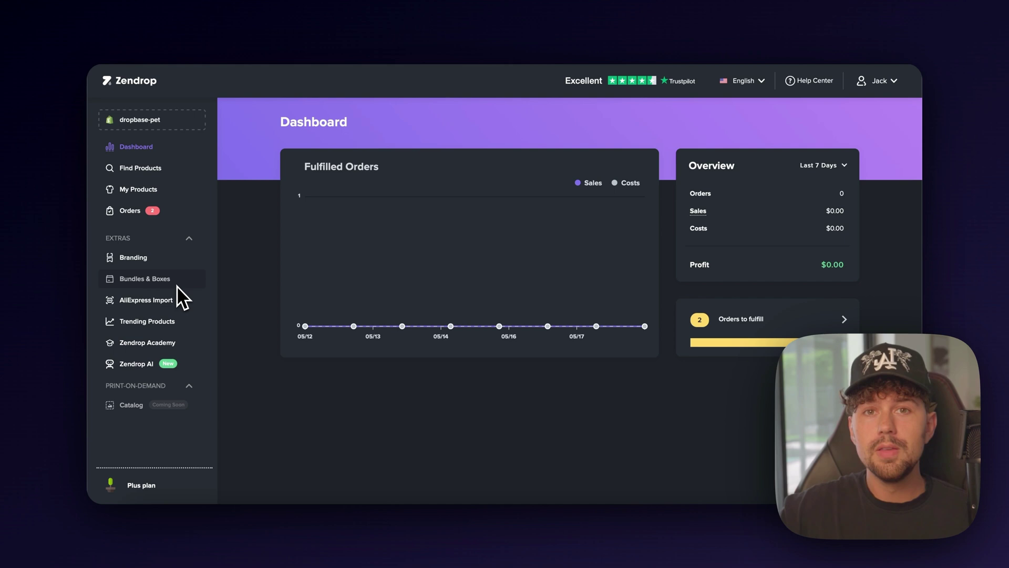
Open Zendrop's Trending Products list and browse the grid of items and their product costs
{"action": "left_click", "coordinate": [167, 323]}
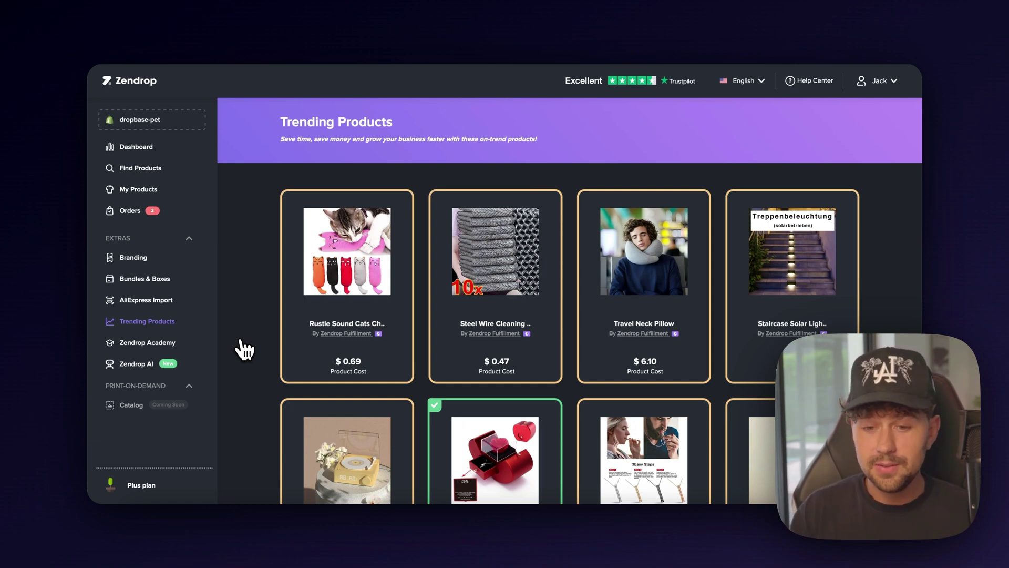
{"action": "scroll", "coordinate": [425, 247], "scroll_direction": "down", "scroll_amount": 6}
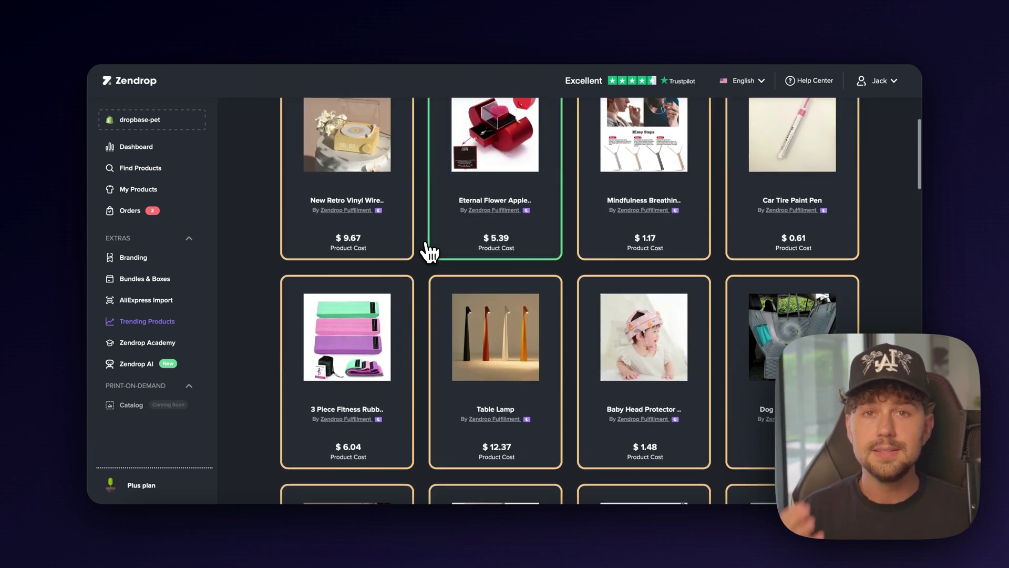
{"action": "scroll", "coordinate": [427, 249], "scroll_direction": "down", "scroll_amount": 3}
{"action": "scroll", "coordinate": [426, 249], "scroll_direction": "down", "scroll_amount": 3}
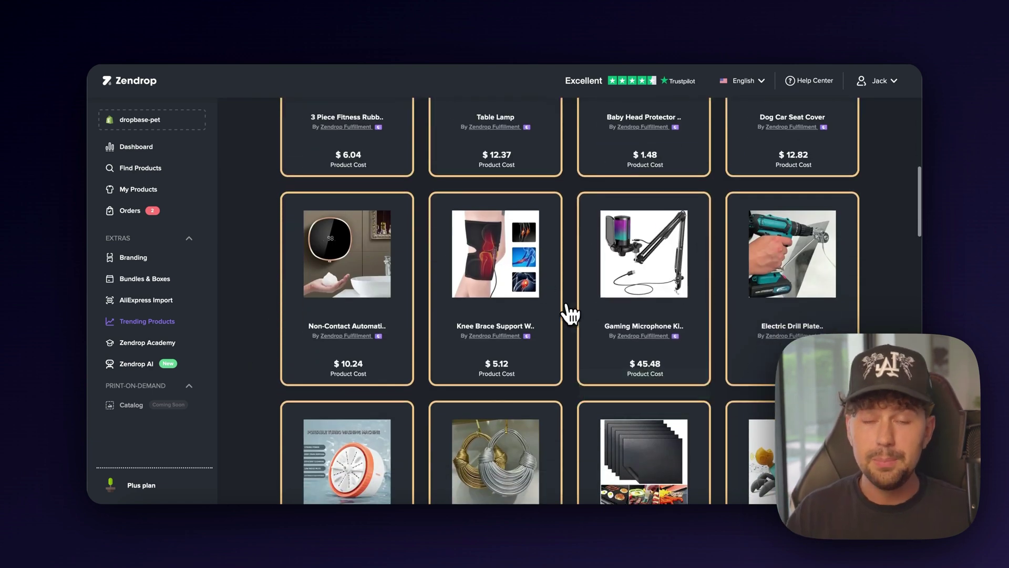
{"action": "scroll", "coordinate": [568, 314], "scroll_direction": "down", "scroll_amount": 3}
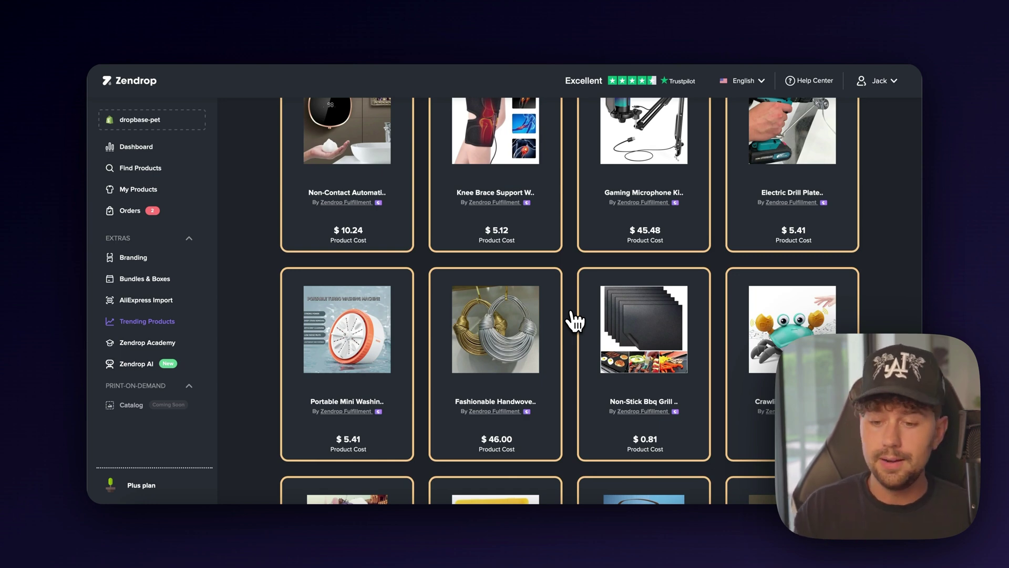
{"action": "scroll", "coordinate": [575, 321], "scroll_direction": "up", "scroll_amount": 4}
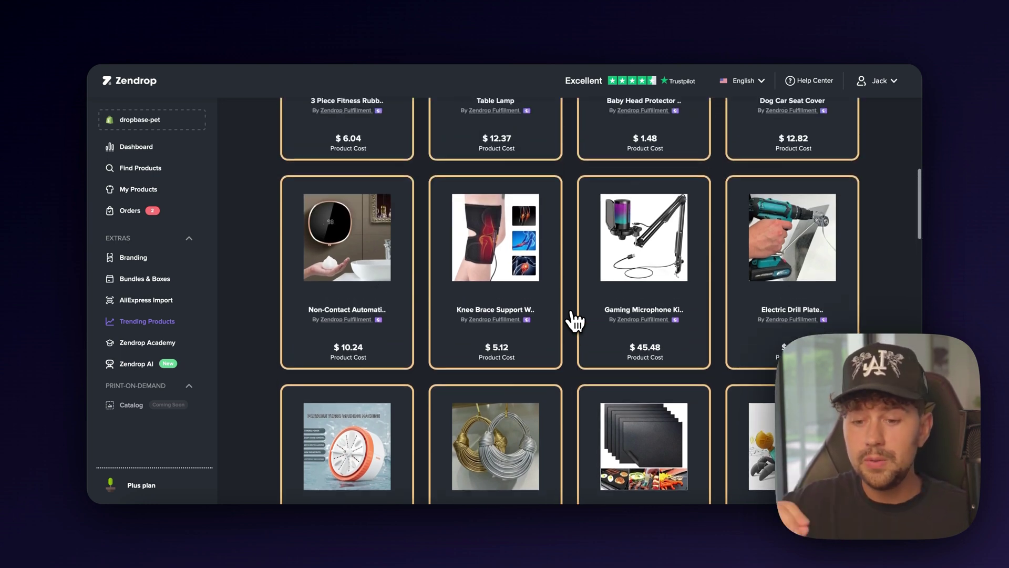
{"action": "scroll", "coordinate": [576, 320], "scroll_direction": "up", "scroll_amount": 3}
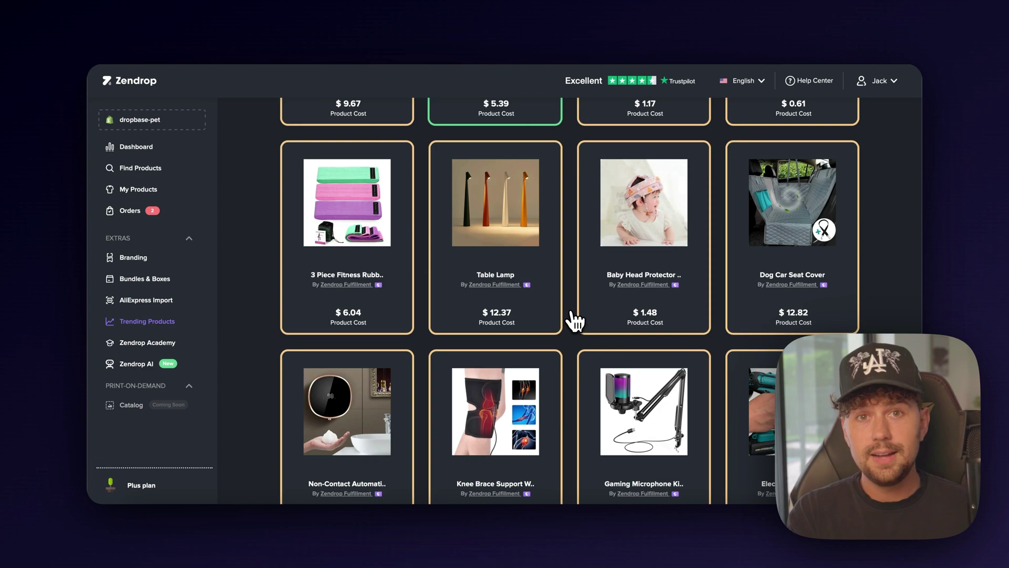
{"action": "scroll", "coordinate": [577, 381], "scroll_direction": "down", "scroll_amount": 10}
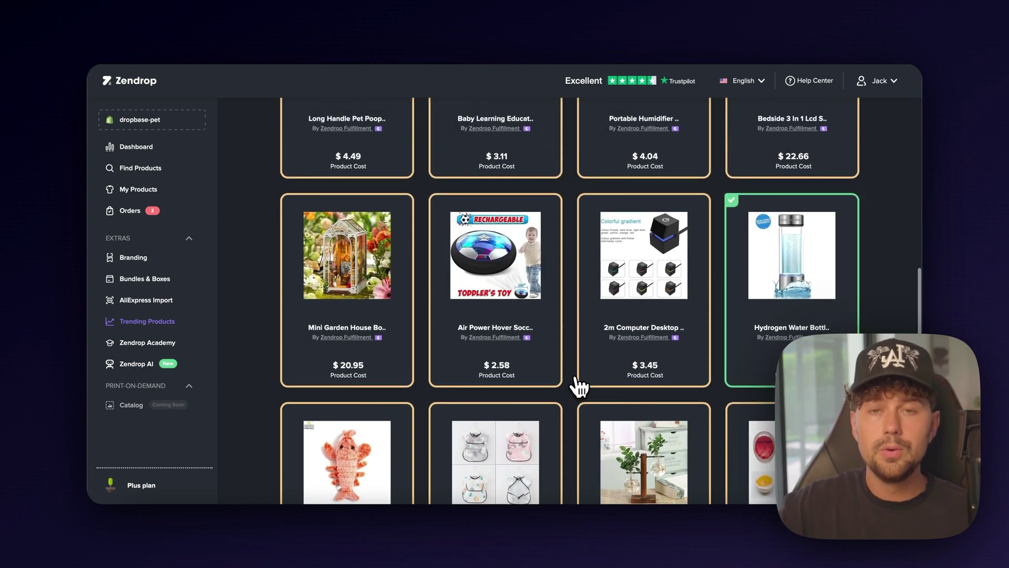
{"action": "scroll", "coordinate": [578, 385], "scroll_direction": "down", "scroll_amount": 5}
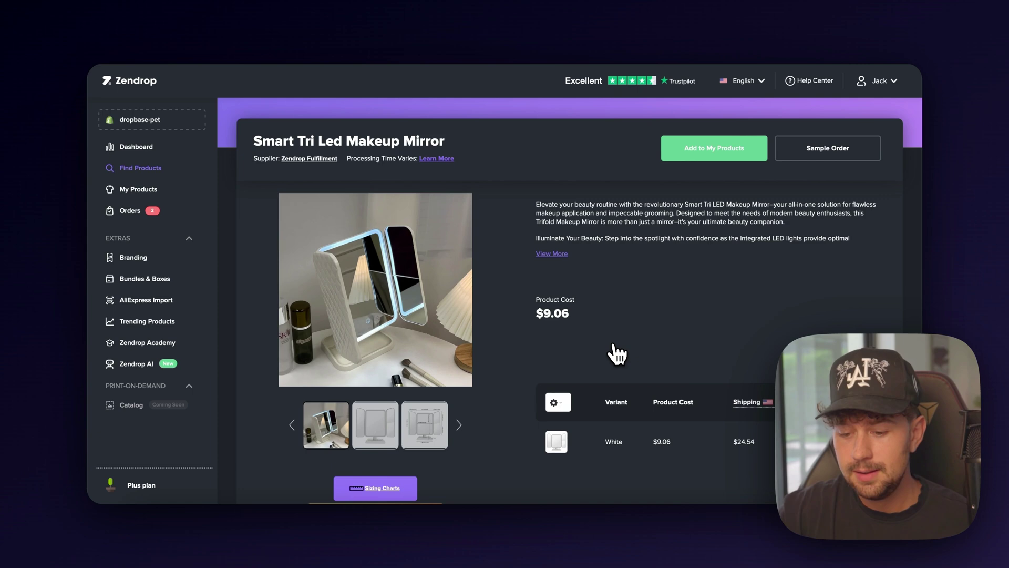
Browse the Smart Tri Led Makeup Mirror's photos, then search its title on AliExpress
{"action": "left_click", "coordinate": [401, 422]}
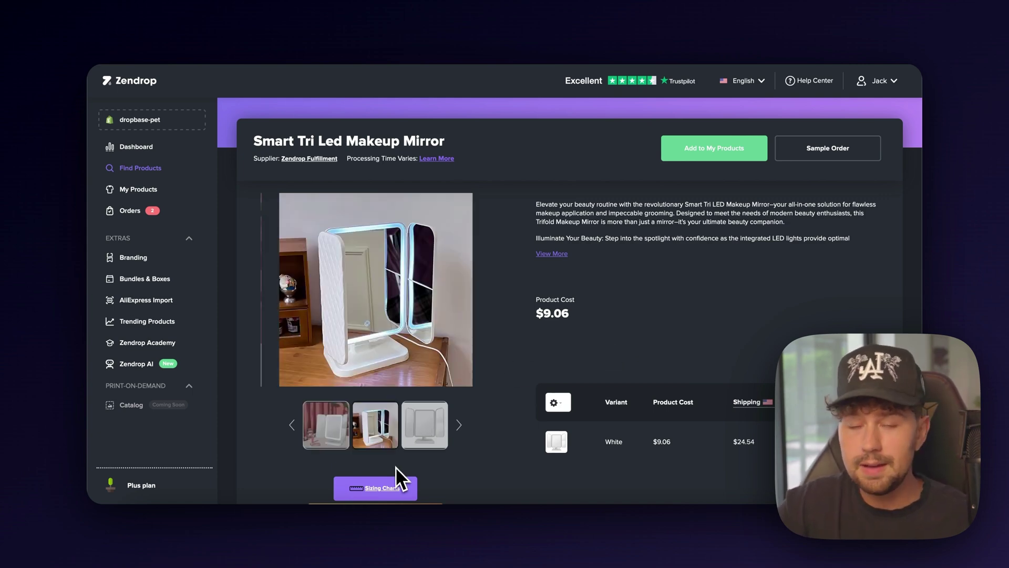
{"action": "left_click", "coordinate": [432, 444]}
{"action": "left_click", "coordinate": [460, 428]}
{"action": "left_click", "coordinate": [461, 429]}
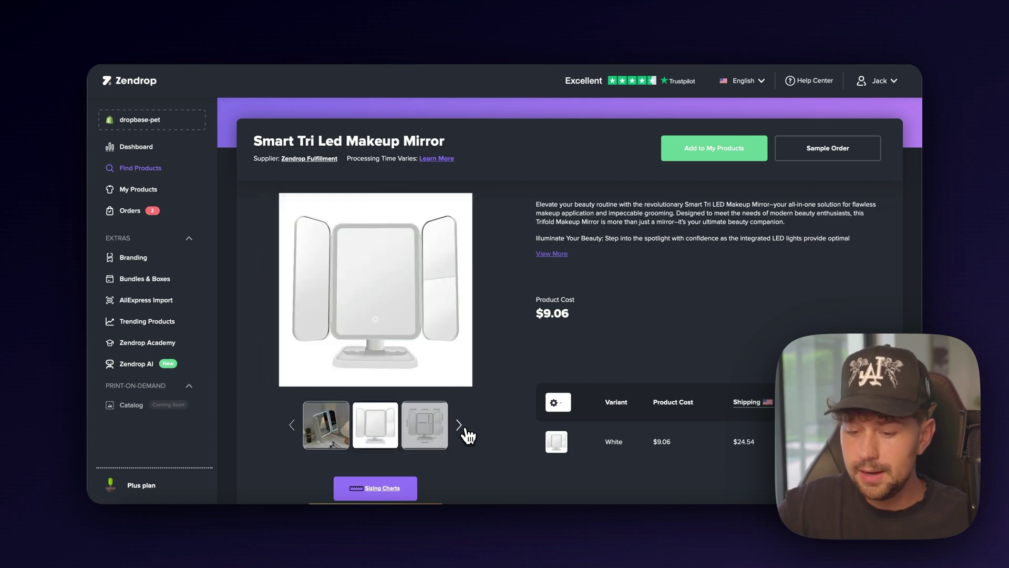
{"action": "left_click", "coordinate": [461, 426]}
{"action": "left_click", "coordinate": [461, 427]}
{"action": "left_click", "coordinate": [460, 426]}
{"action": "left_click", "coordinate": [461, 426]}
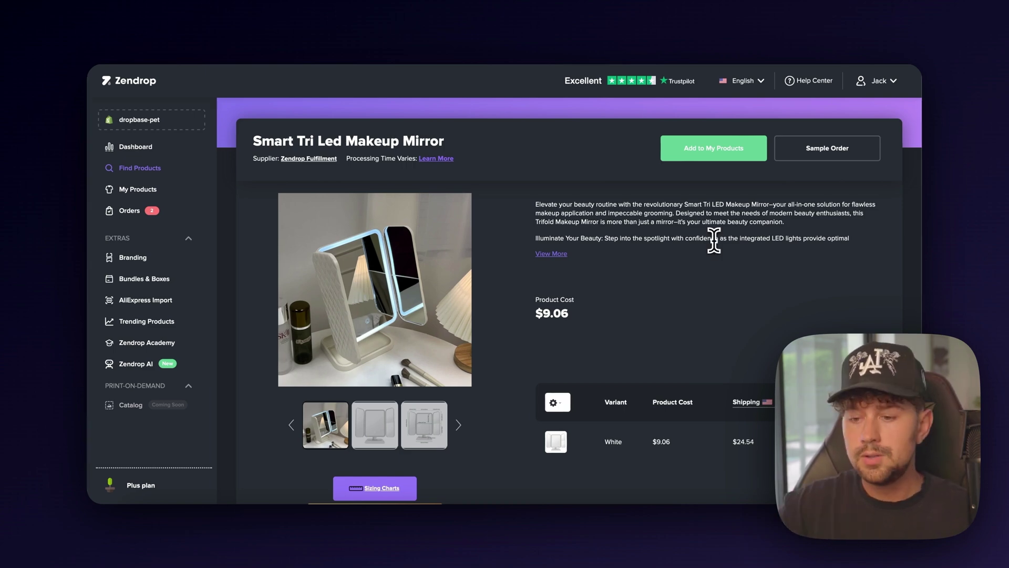
{"action": "left_click_drag", "start_coordinate": [444, 141], "coordinate": [244, 140]}
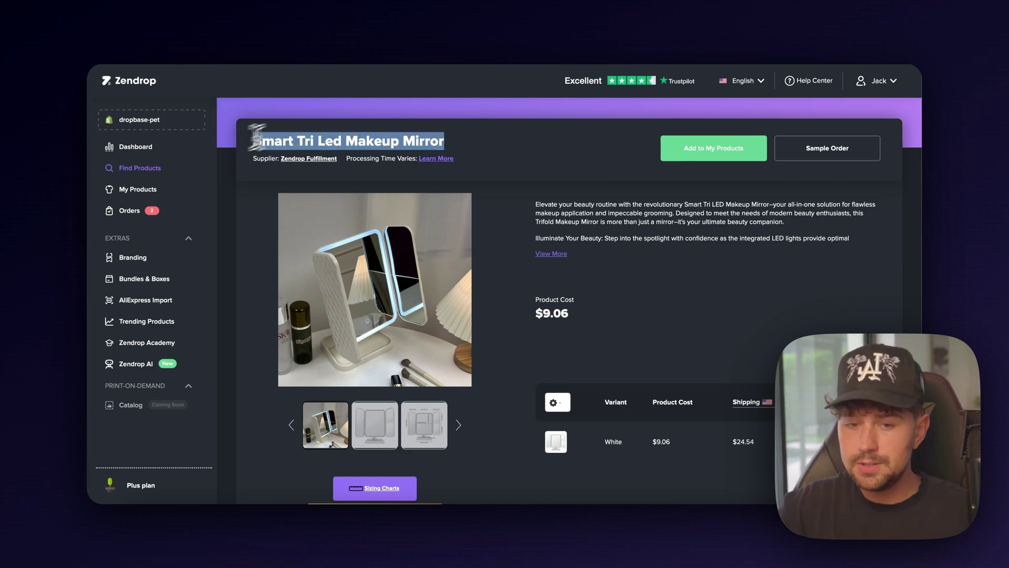
{"action": "left_click", "coordinate": [883, 67]}
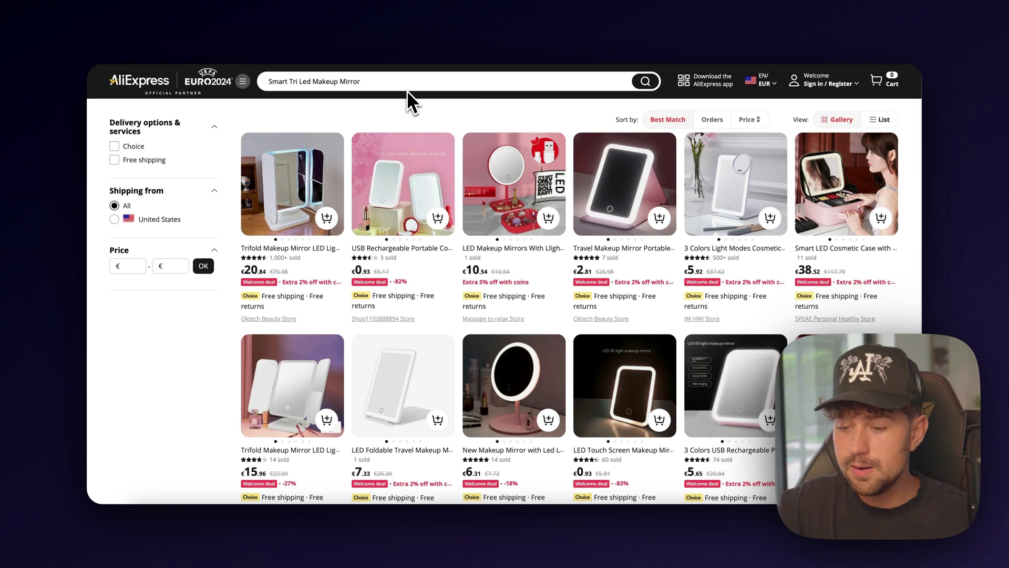
{"action": "mouse_move", "coordinate": [273, 226]}
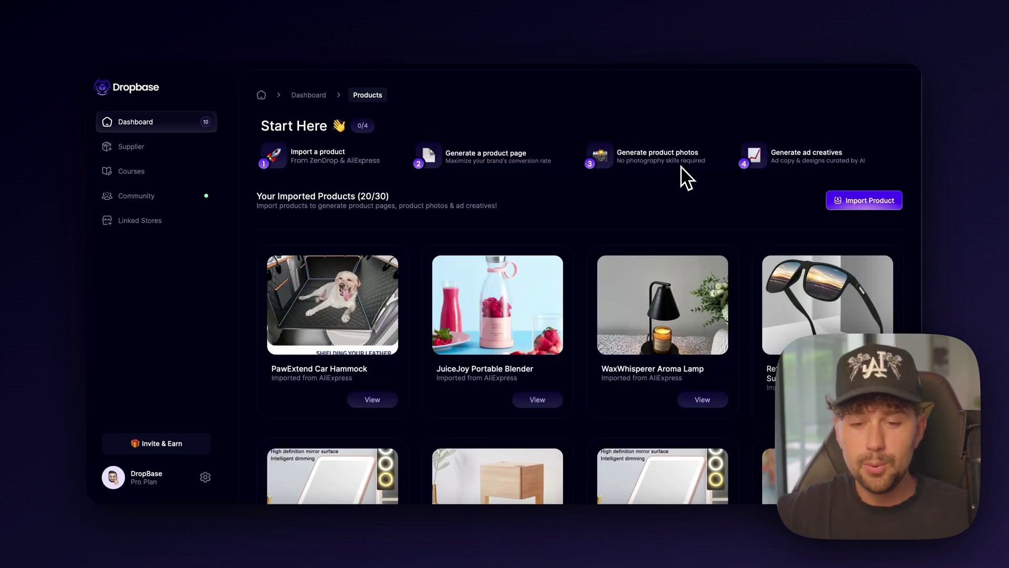
Import the trifold mirror into Dropbase from its pasted AliExpress product link
{"action": "left_click", "coordinate": [844, 207]}
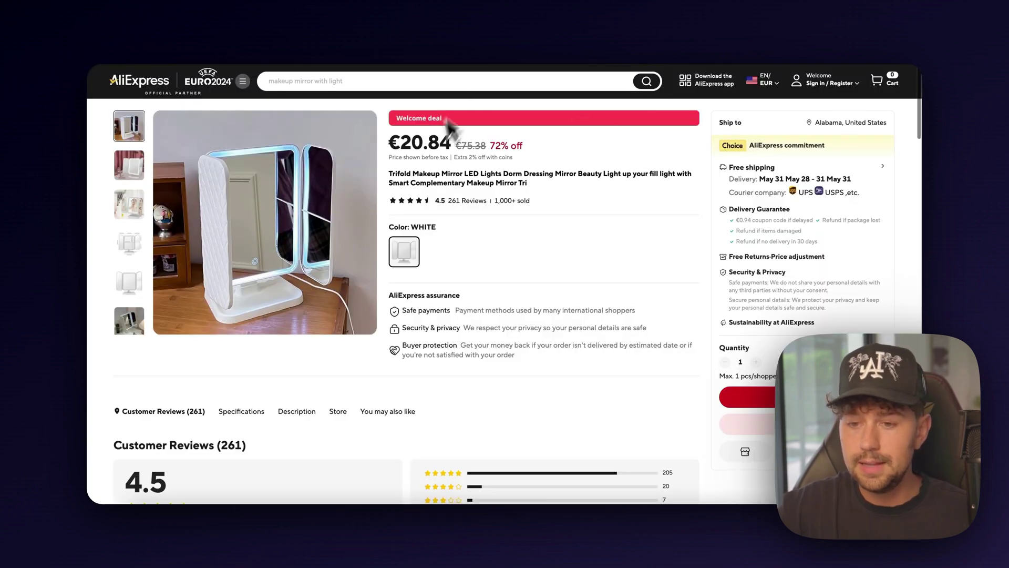
{"action": "left_click", "coordinate": [513, 42]}
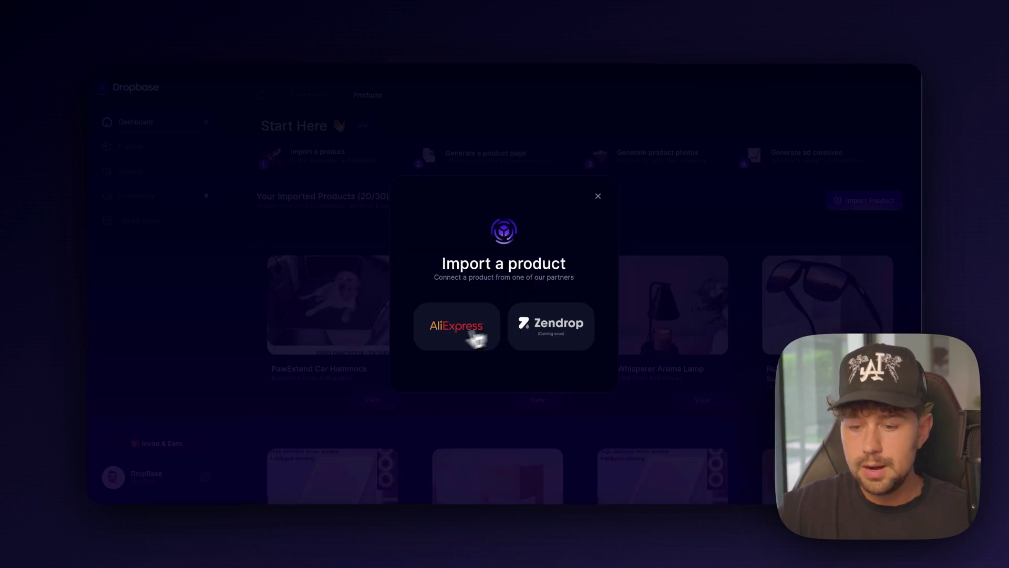
{"action": "left_click", "coordinate": [458, 334]}
{"action": "left_click", "coordinate": [490, 292]}
{"action": "key", "text": "super+v"}
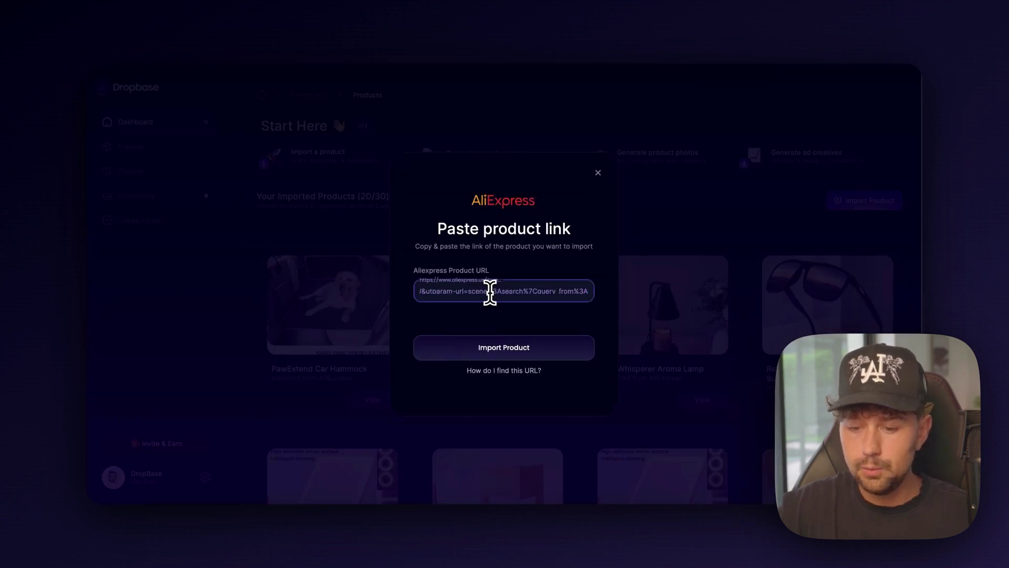
{"action": "left_click", "coordinate": [508, 351]}
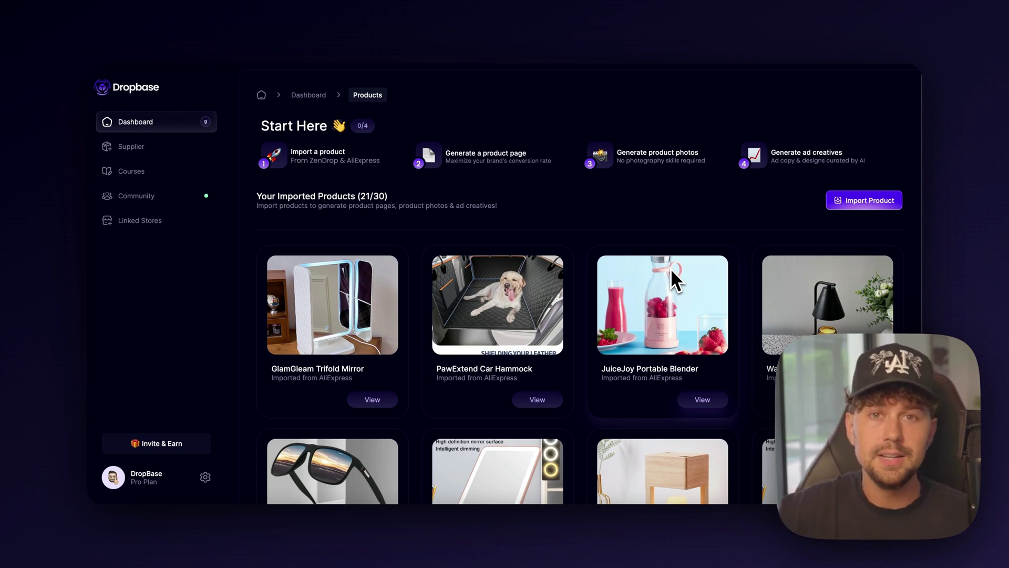
Generate a Product Page from the GlamGleam Trifold Mirror's product card
{"action": "left_click", "coordinate": [375, 400]}
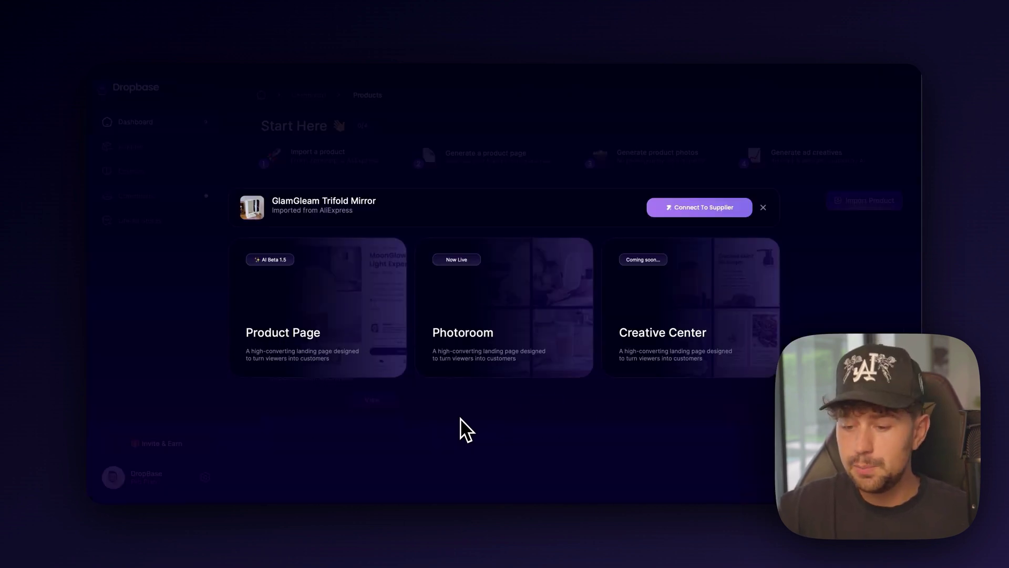
{"action": "left_click", "coordinate": [314, 331]}
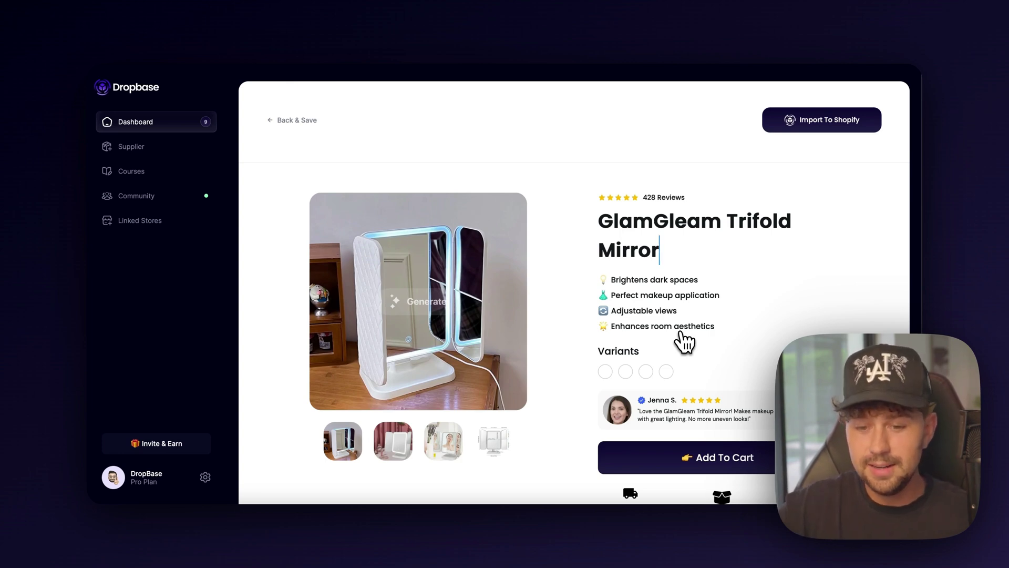
{"action": "scroll", "coordinate": [684, 341], "scroll_direction": "down", "scroll_amount": 1}
{"action": "scroll", "coordinate": [683, 341], "scroll_direction": "down", "scroll_amount": 1}
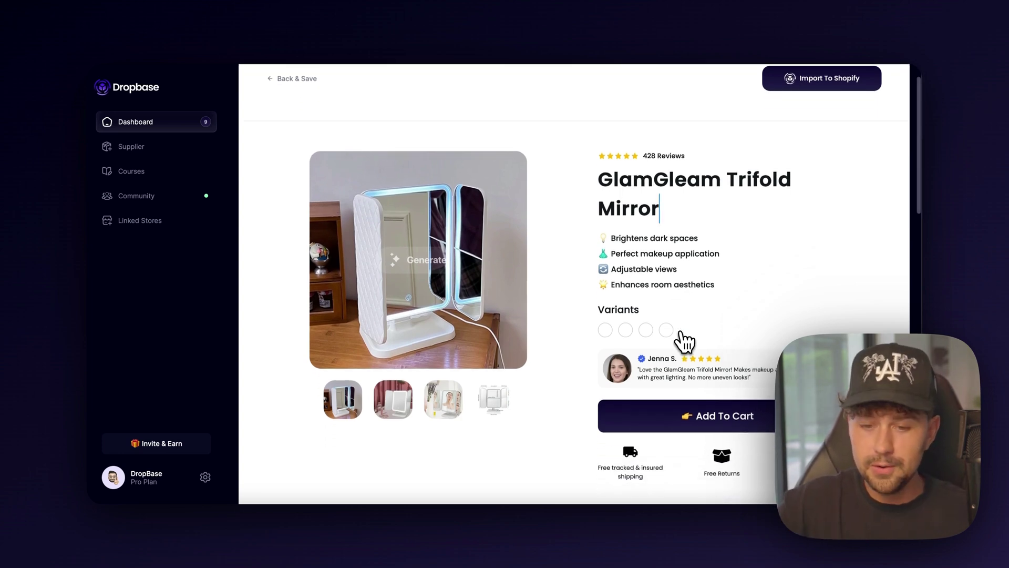
{"action": "left_click", "coordinate": [702, 239]}
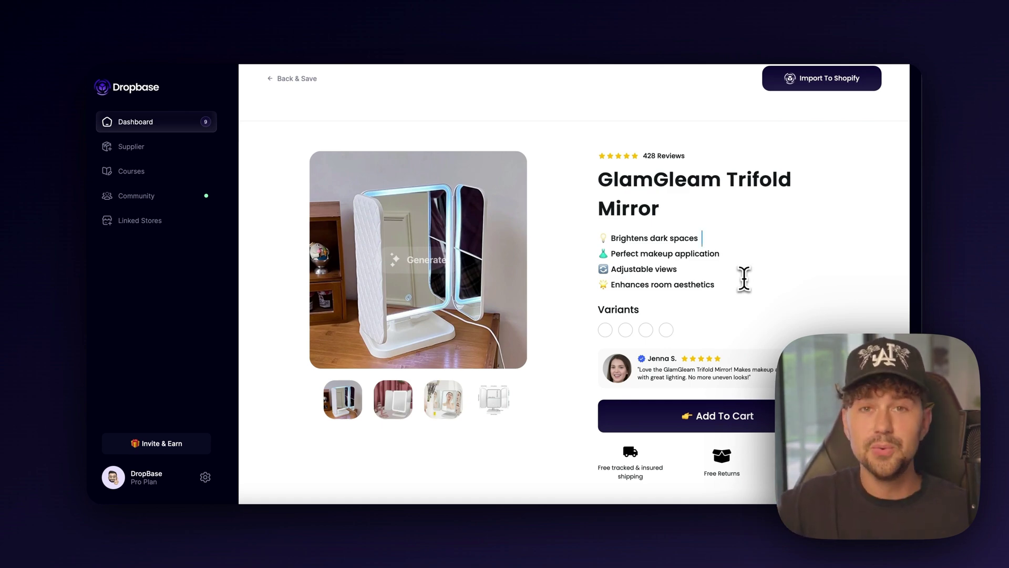
{"action": "scroll", "coordinate": [744, 279], "scroll_direction": "down", "scroll_amount": 1}
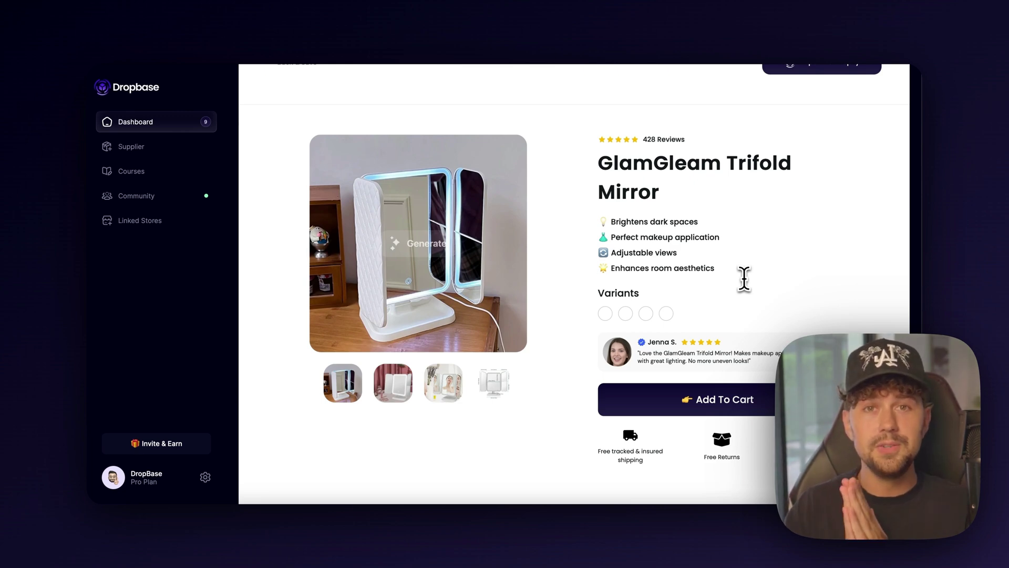
{"action": "scroll", "coordinate": [744, 278], "scroll_direction": "down", "scroll_amount": 2}
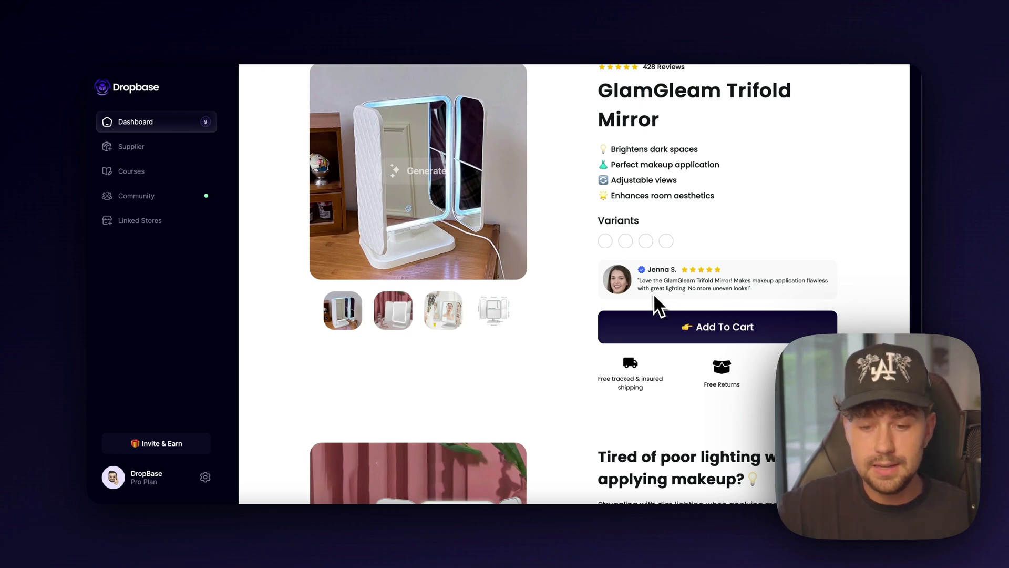
{"action": "scroll", "coordinate": [755, 288], "scroll_direction": "down", "scroll_amount": 1}
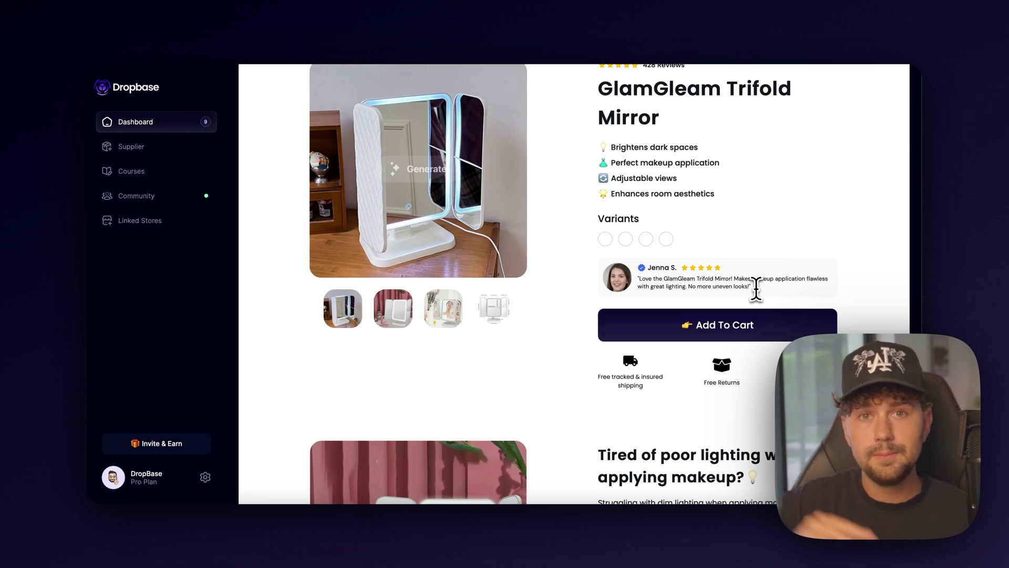
{"action": "scroll", "coordinate": [756, 288], "scroll_direction": "up", "scroll_amount": 1}
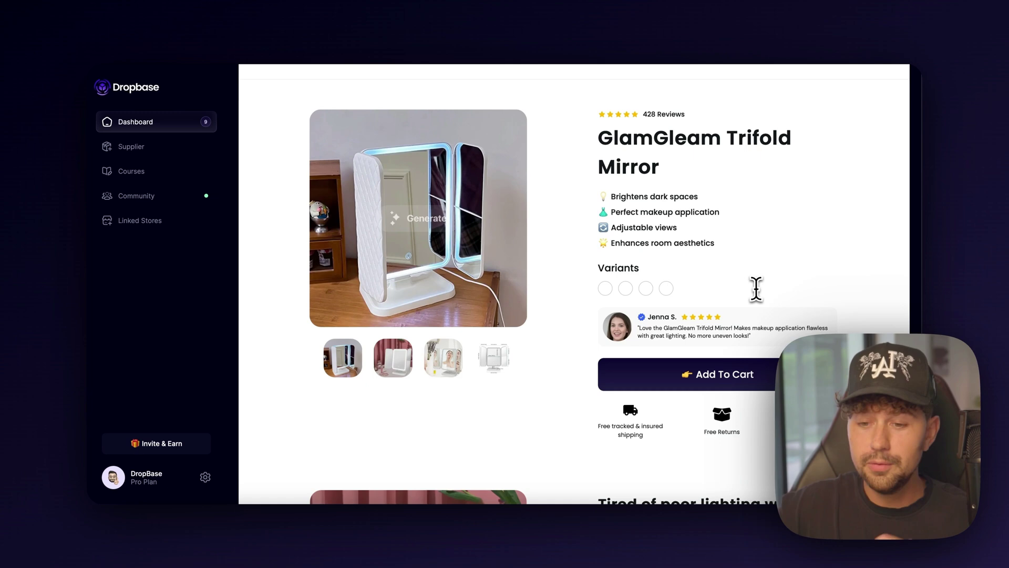
{"action": "scroll", "coordinate": [570, 309], "scroll_direction": "up", "scroll_amount": 2}
{"action": "scroll", "coordinate": [569, 308], "scroll_direction": "down", "scroll_amount": 4}
{"action": "scroll", "coordinate": [569, 310], "scroll_direction": "down", "scroll_amount": 8}
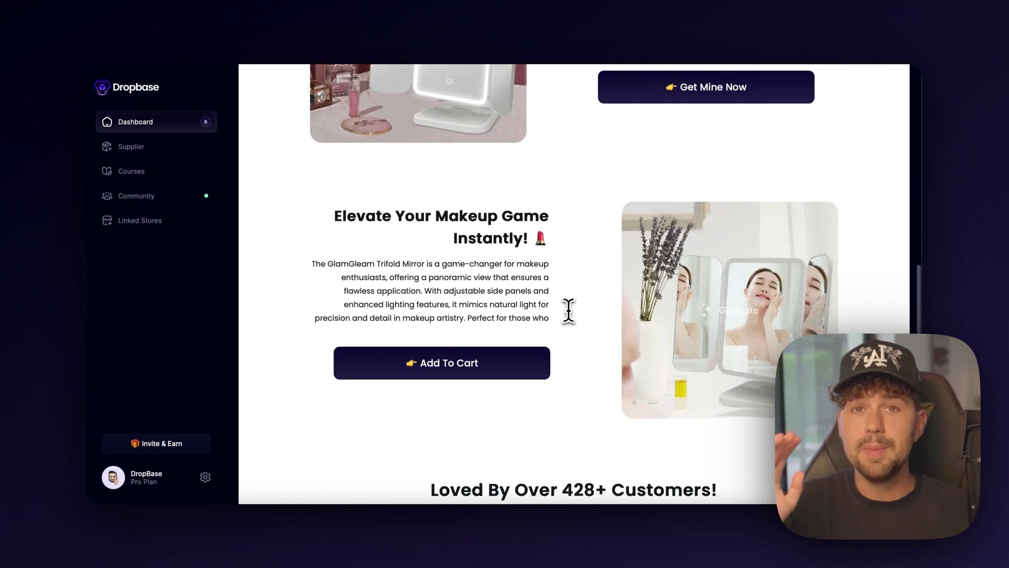
{"action": "scroll", "coordinate": [569, 310], "scroll_direction": "down", "scroll_amount": 2}
{"action": "scroll", "coordinate": [568, 310], "scroll_direction": "up", "scroll_amount": 3}
{"action": "scroll", "coordinate": [569, 310], "scroll_direction": "up", "scroll_amount": 3}
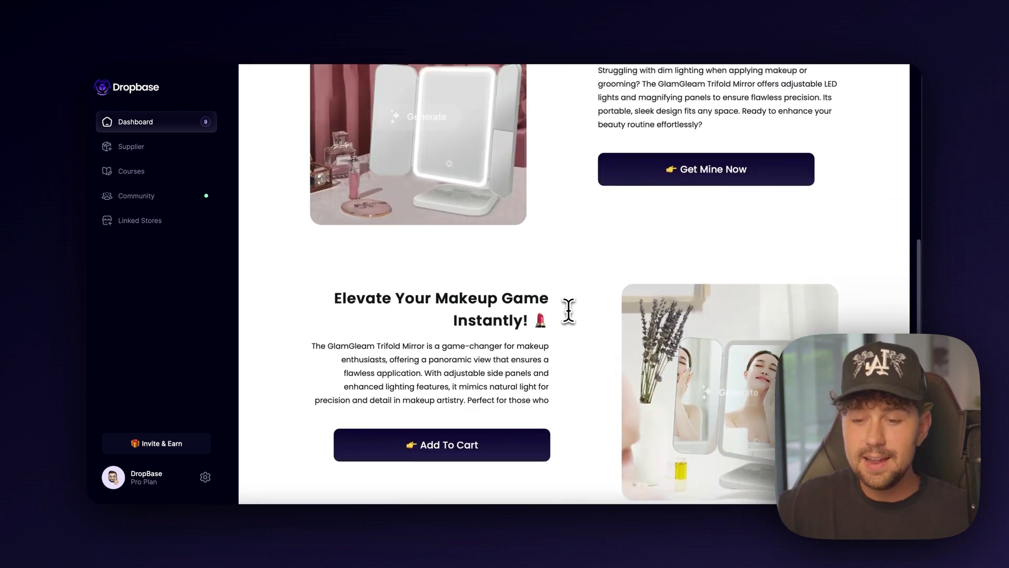
{"action": "scroll", "coordinate": [569, 310], "scroll_direction": "up", "scroll_amount": 7}
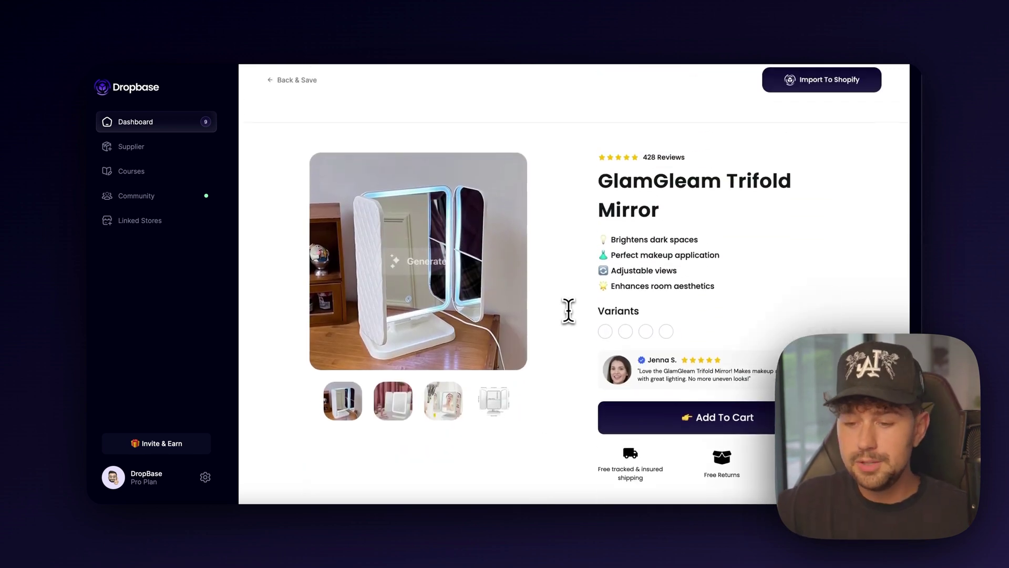
{"action": "mouse_move", "coordinate": [447, 265]}
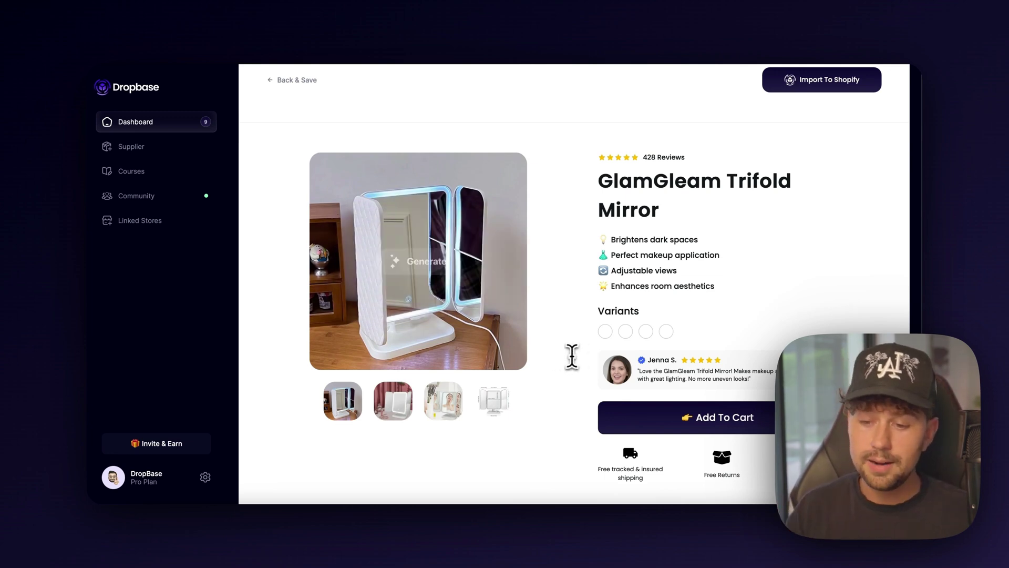
{"action": "mouse_move", "coordinate": [462, 349]}
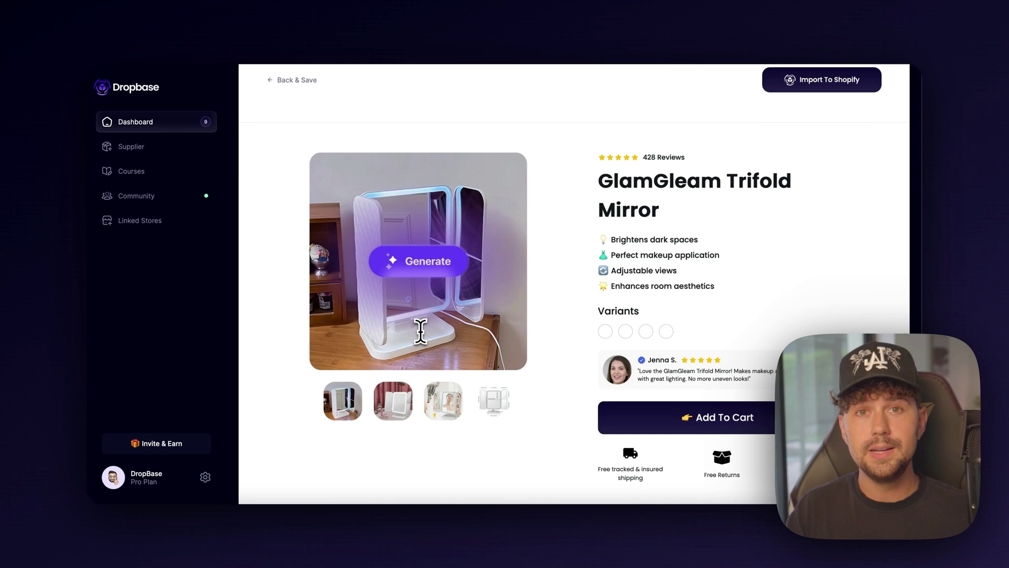
Open AI image generation for the main photo and select the pink-background mirror photo
{"action": "left_click", "coordinate": [430, 263]}
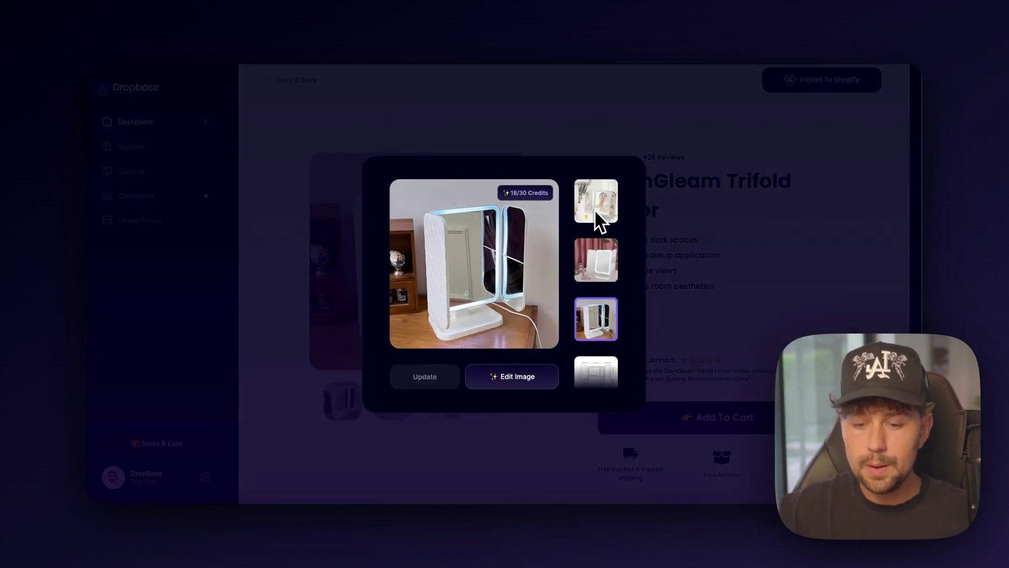
{"action": "scroll", "coordinate": [593, 206], "scroll_direction": "down", "scroll_amount": 2}
{"action": "scroll", "coordinate": [594, 206], "scroll_direction": "up", "scroll_amount": 2}
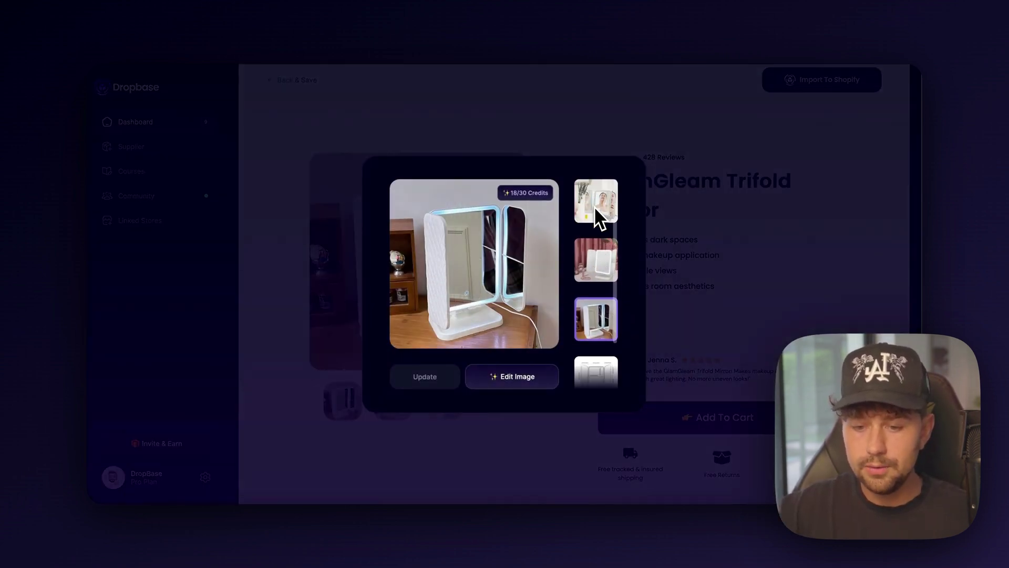
{"action": "left_click", "coordinate": [591, 267]}
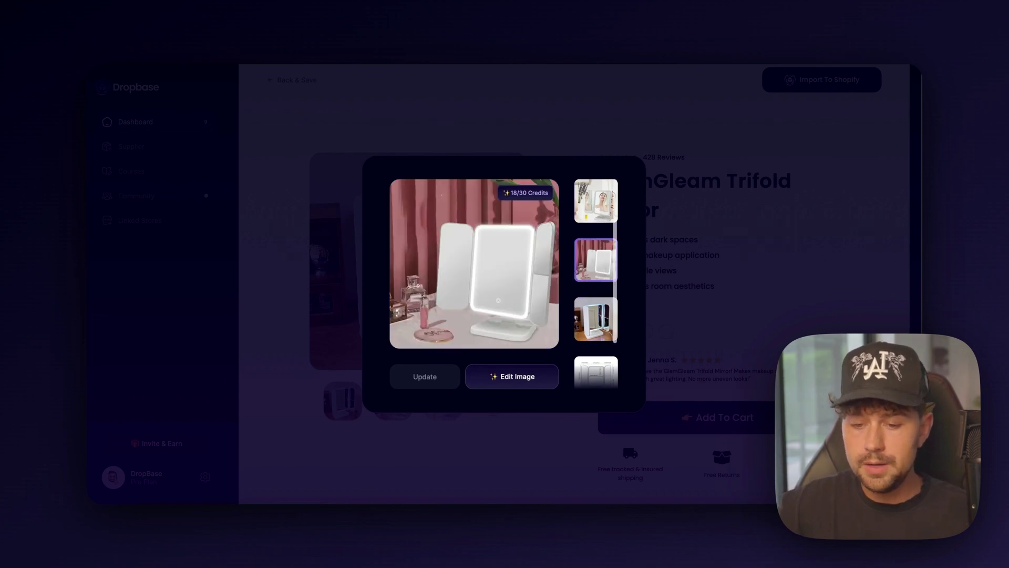
{"action": "left_click", "coordinate": [594, 326]}
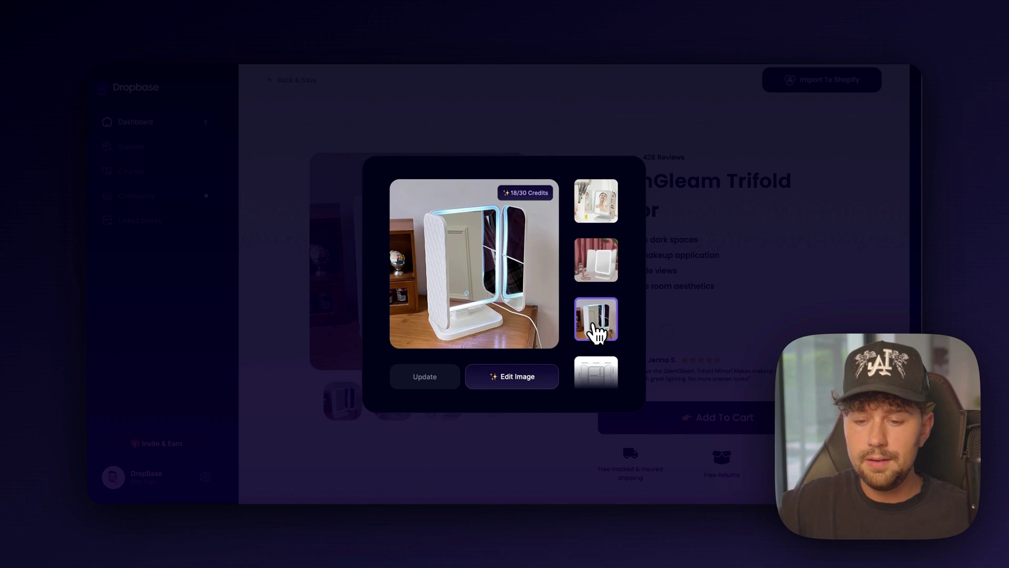
{"action": "left_click", "coordinate": [597, 269]}
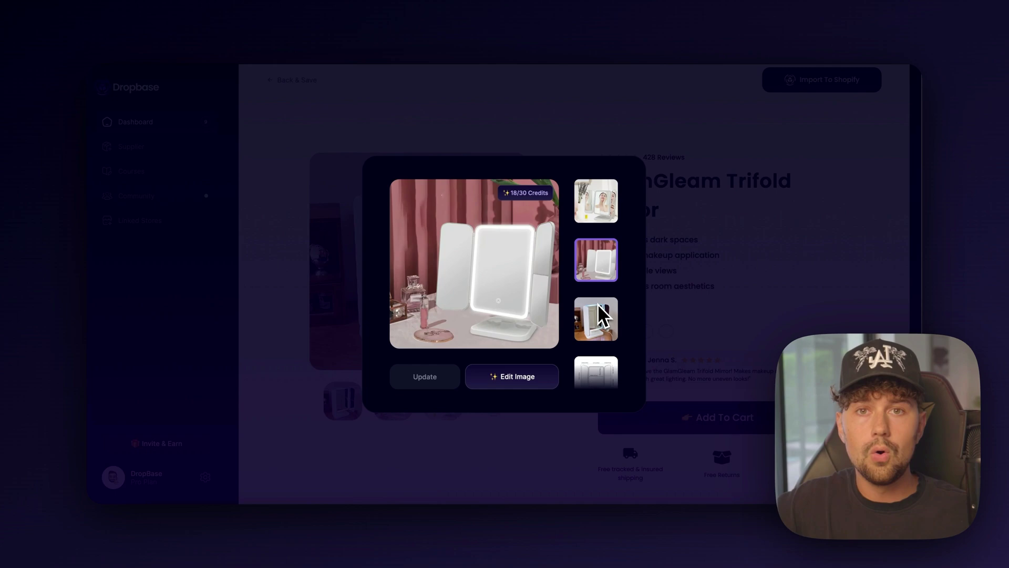
Start AI-editing the pink-background photo, enlarge the mirror, and try a marble-wall background with the mirror lower
{"action": "left_click", "coordinate": [516, 380]}
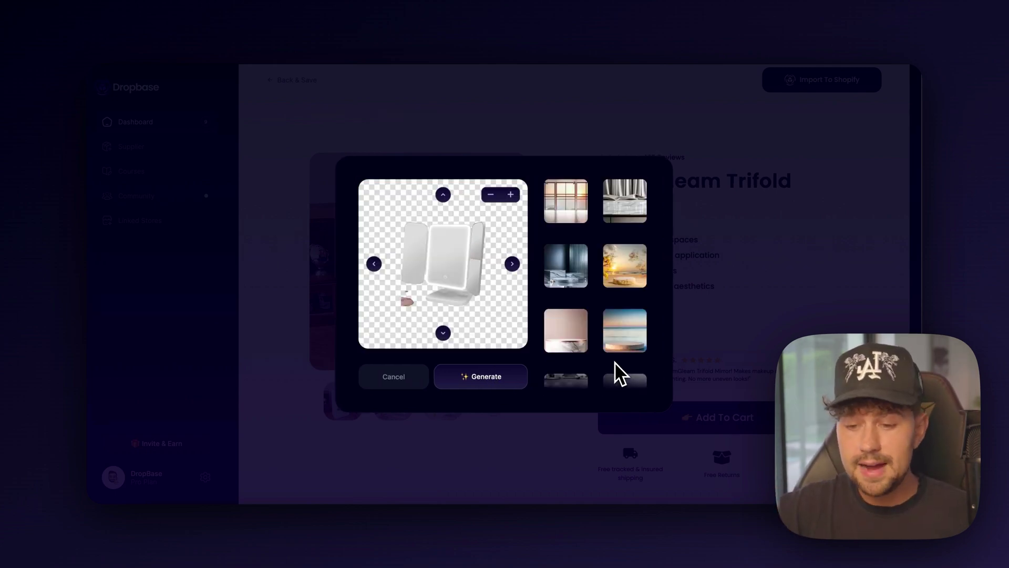
{"action": "left_click", "coordinate": [510, 195]}
{"action": "left_click", "coordinate": [511, 195]}
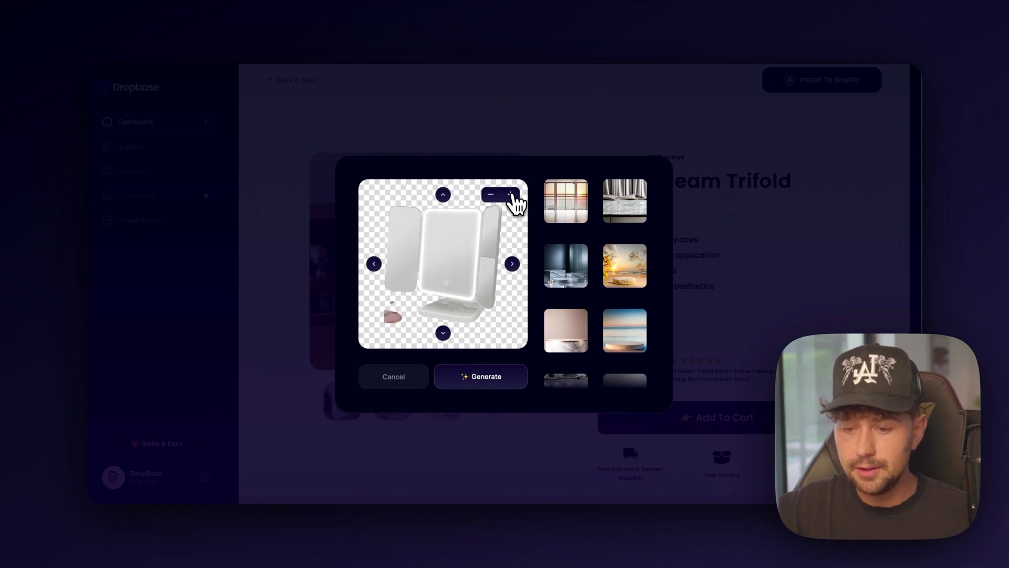
{"action": "scroll", "coordinate": [622, 343], "scroll_direction": "down", "scroll_amount": 5}
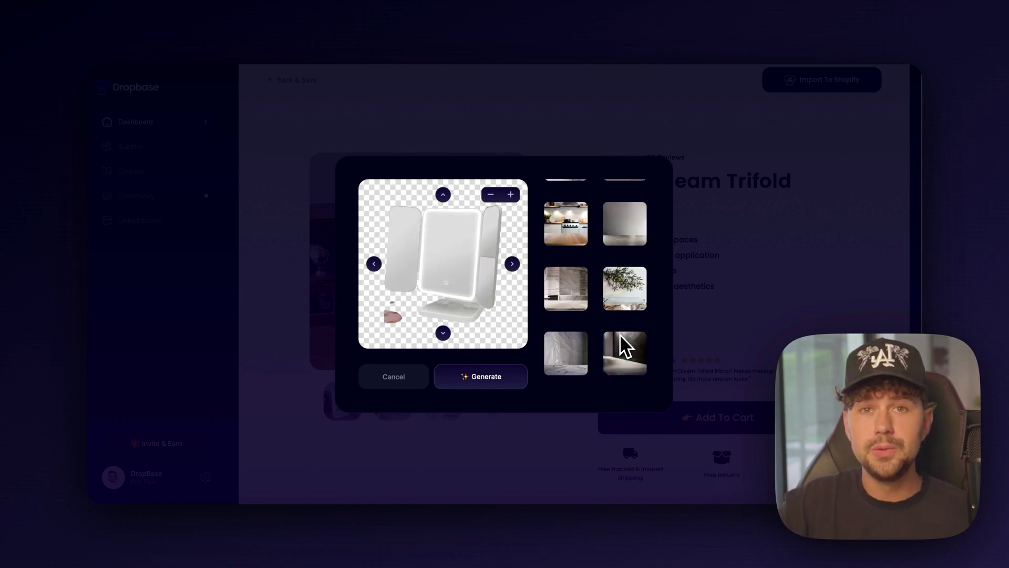
{"action": "scroll", "coordinate": [620, 339], "scroll_direction": "up", "scroll_amount": 3}
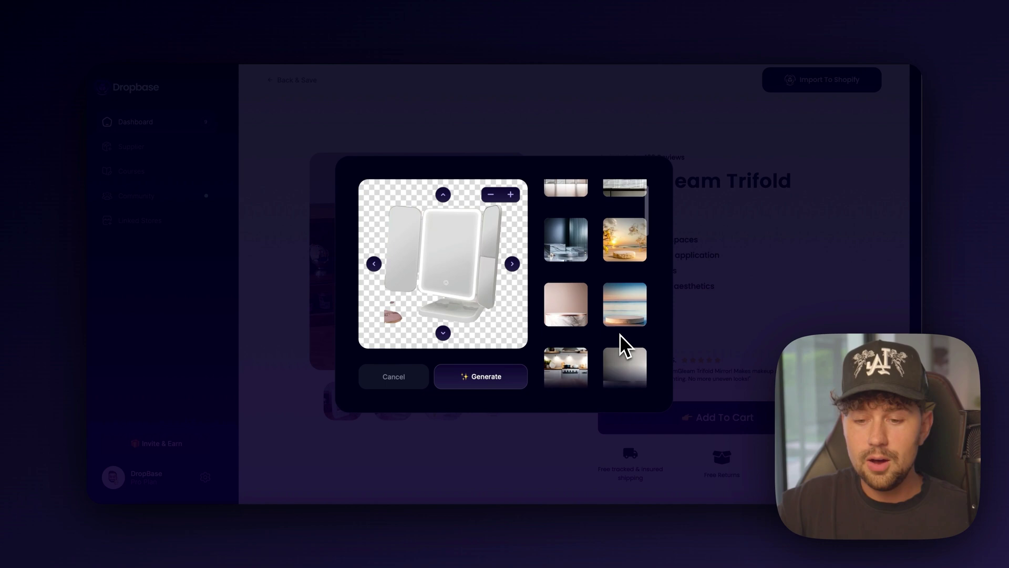
{"action": "scroll", "coordinate": [620, 334], "scroll_direction": "up", "scroll_amount": 1}
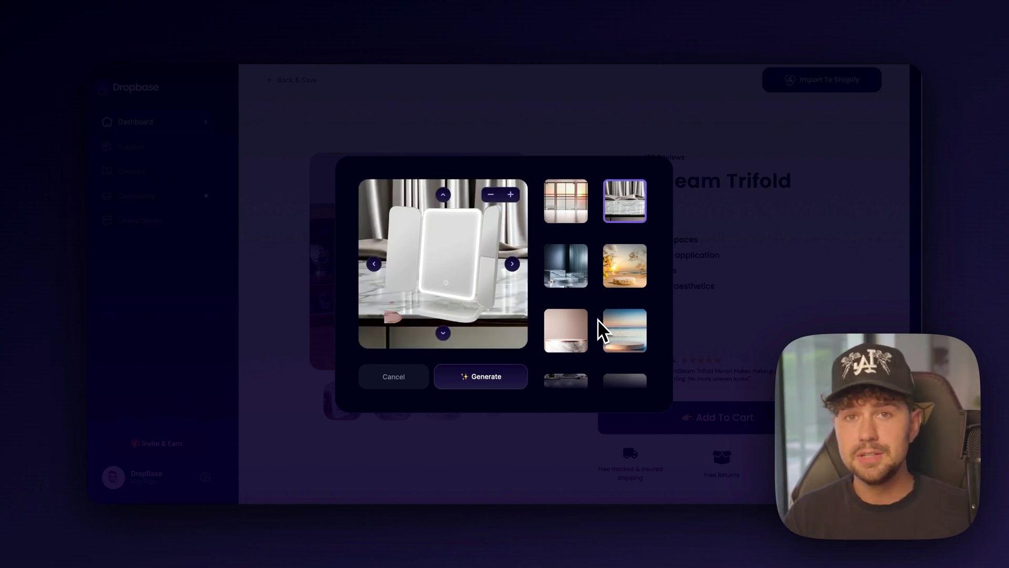
{"action": "scroll", "coordinate": [597, 319], "scroll_direction": "down", "scroll_amount": 3}
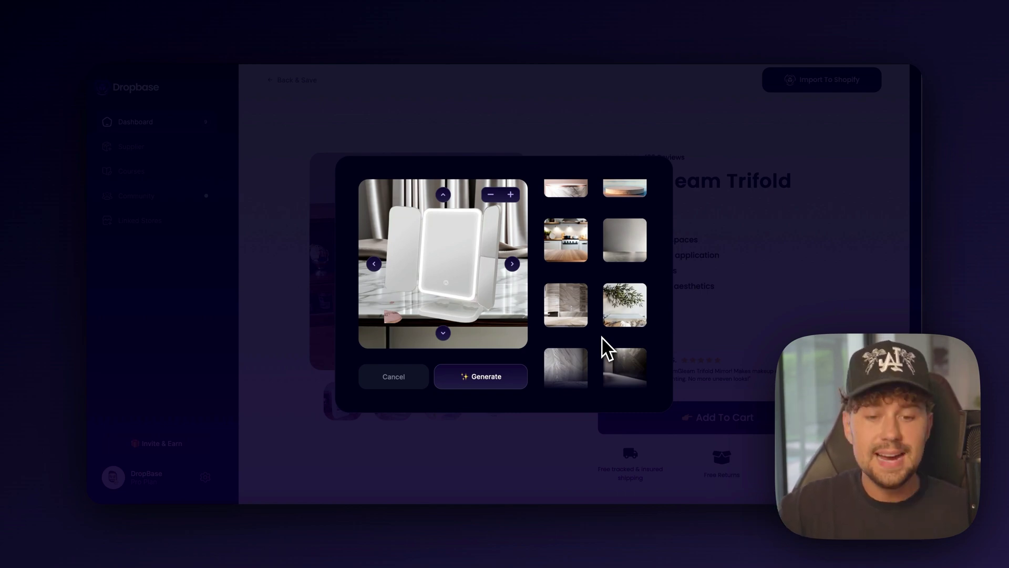
{"action": "left_click", "coordinate": [575, 320]}
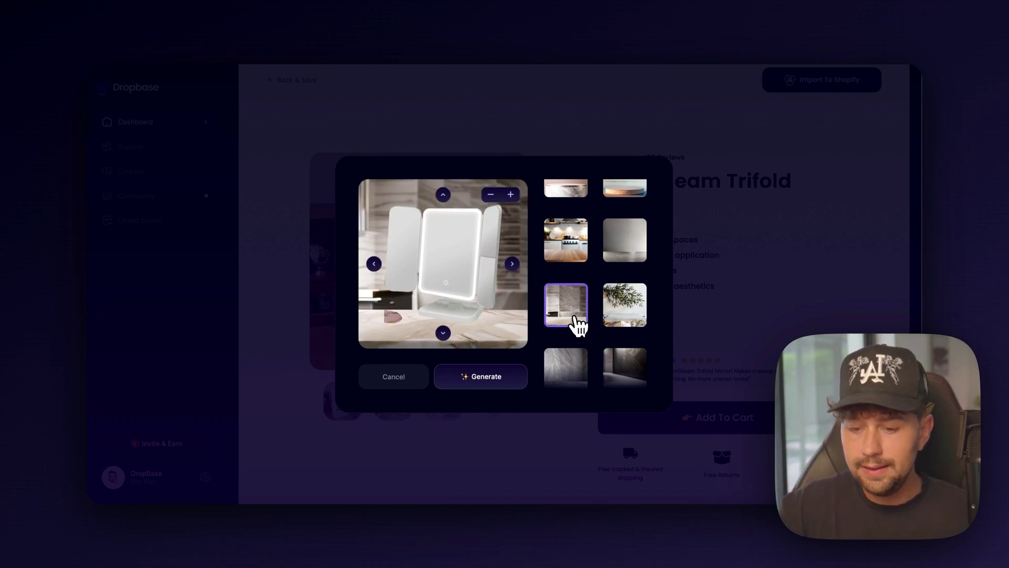
{"action": "left_click", "coordinate": [444, 334]}
{"action": "left_click", "coordinate": [444, 334]}
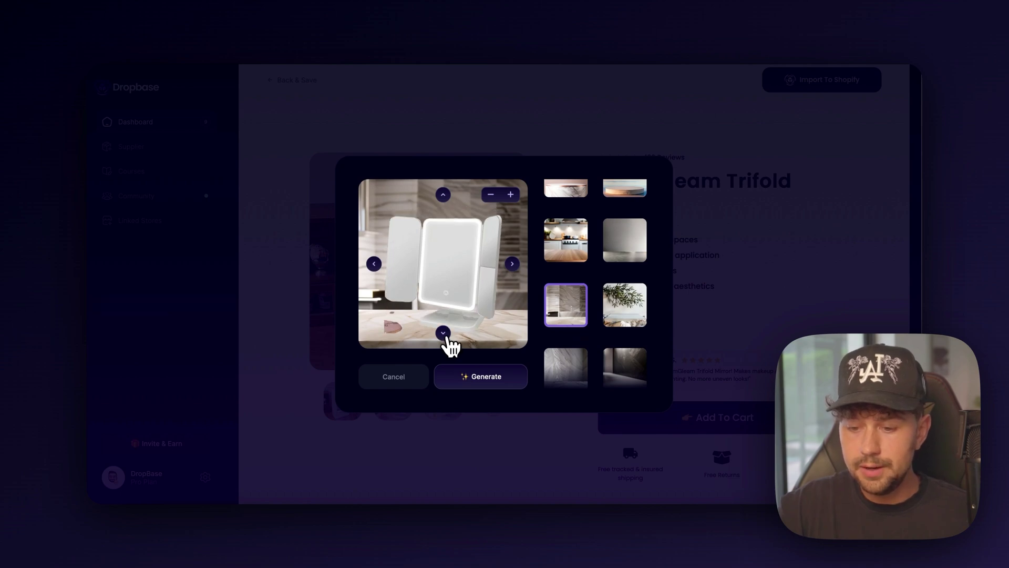
Switch to the marble-and-gold background, nudge the mirror lower, and enlarge it again
{"action": "scroll", "coordinate": [589, 350], "scroll_direction": "down", "scroll_amount": 2}
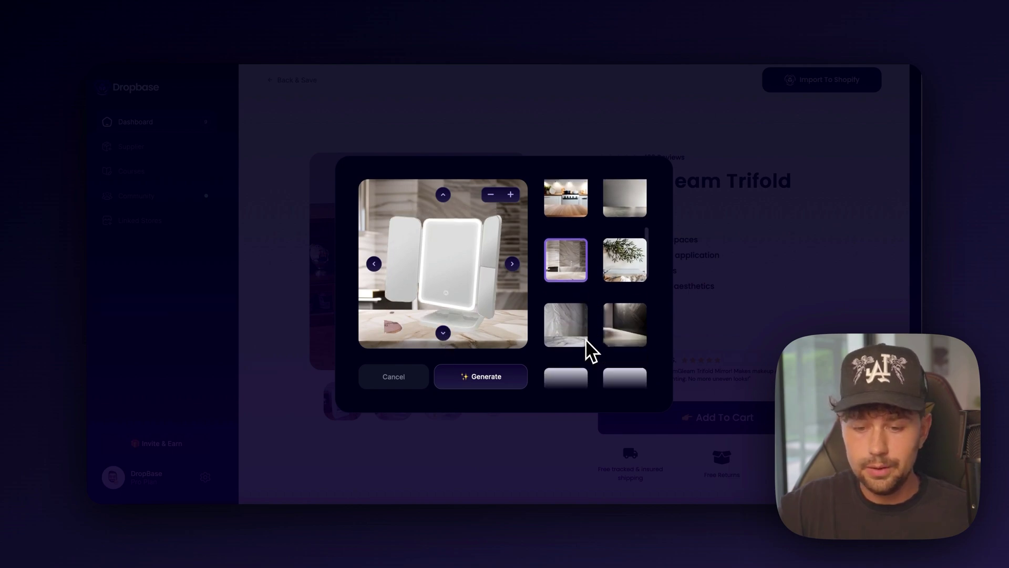
{"action": "scroll", "coordinate": [585, 339], "scroll_direction": "down", "scroll_amount": 1}
{"action": "left_click", "coordinate": [576, 265]}
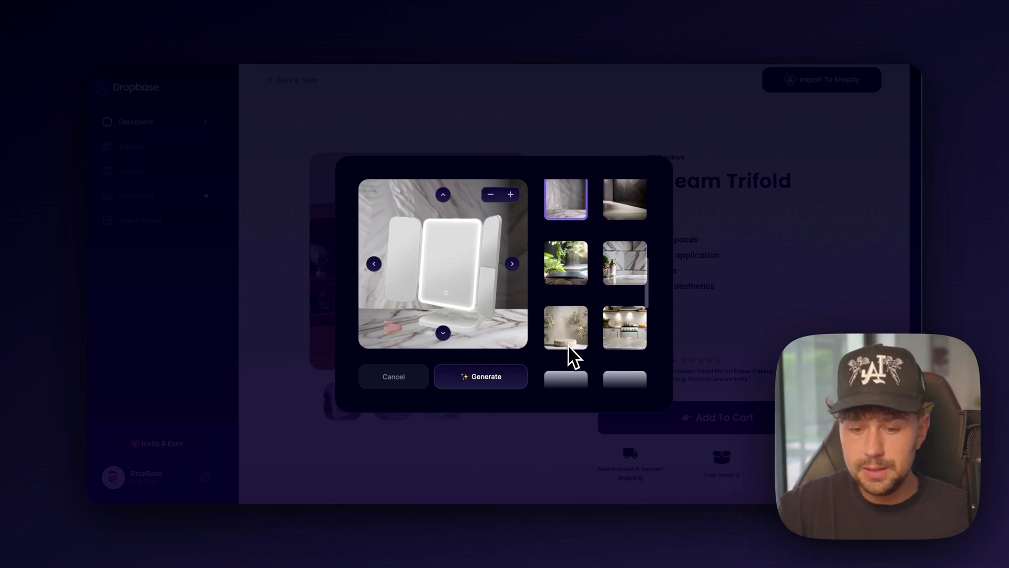
{"action": "scroll", "coordinate": [569, 352], "scroll_direction": "down", "scroll_amount": 1}
{"action": "left_click", "coordinate": [628, 284]}
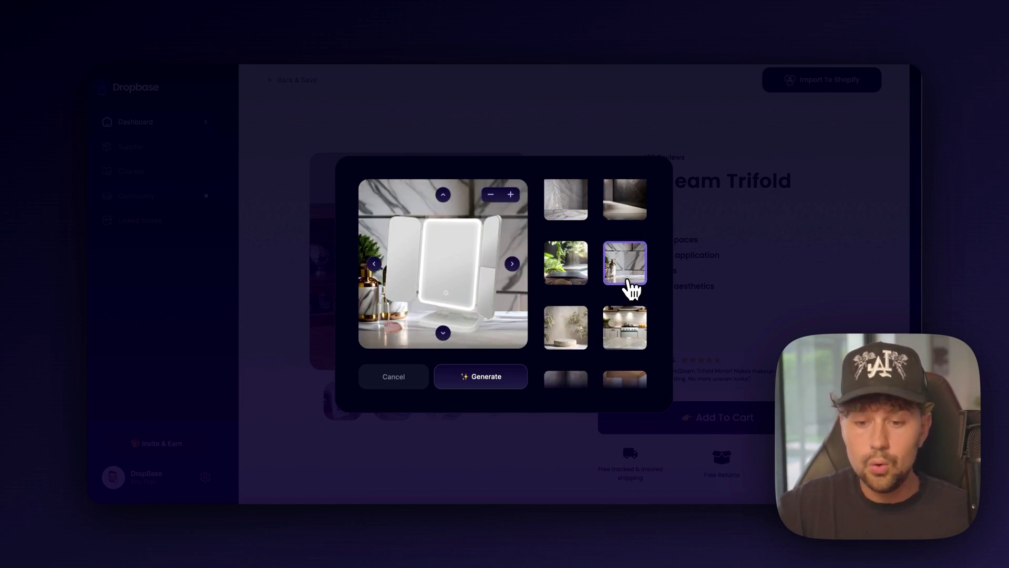
{"action": "left_click", "coordinate": [443, 333]}
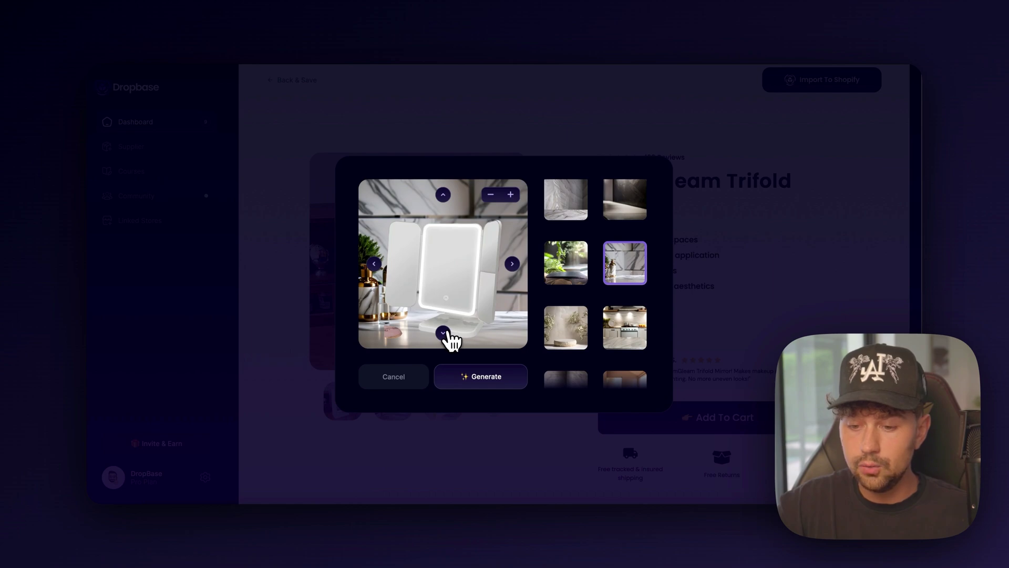
{"action": "left_click", "coordinate": [511, 195]}
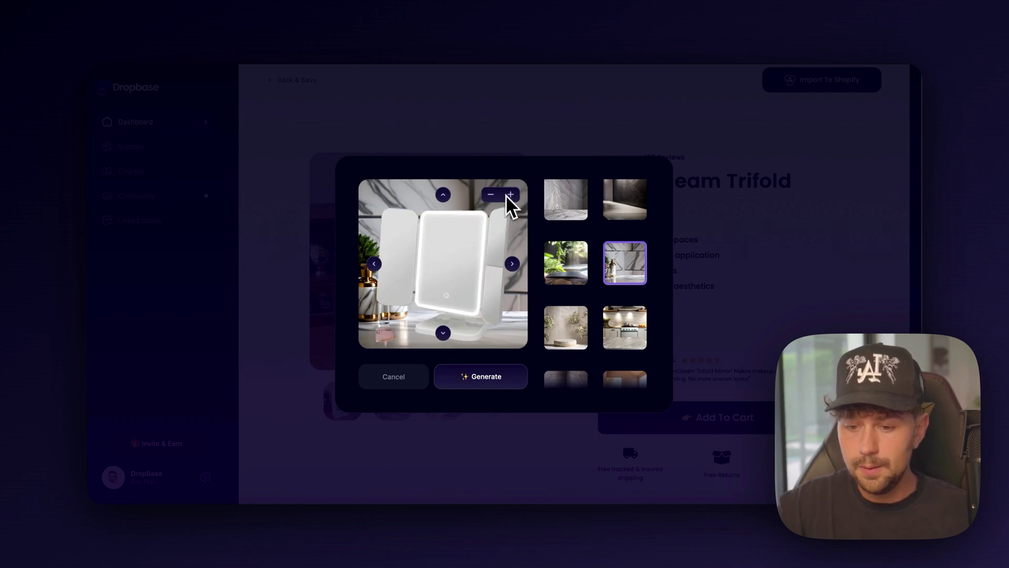
{"action": "scroll", "coordinate": [641, 317], "scroll_direction": "down", "scroll_amount": 1}
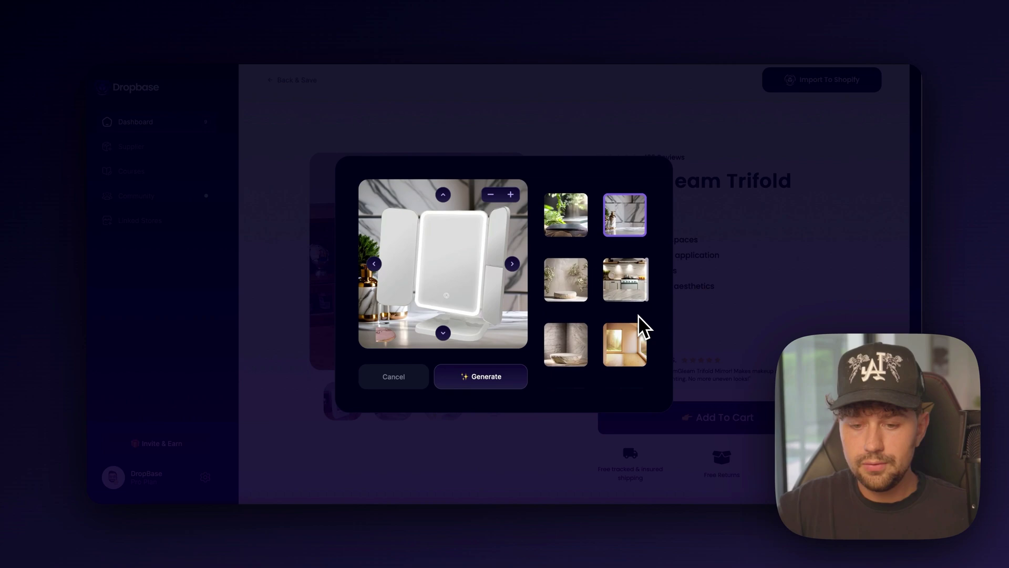
{"action": "scroll", "coordinate": [638, 315], "scroll_direction": "up", "scroll_amount": 1}
Generate the marble-scene photos, compare the results, and select the second image
{"action": "left_click", "coordinate": [500, 376]}
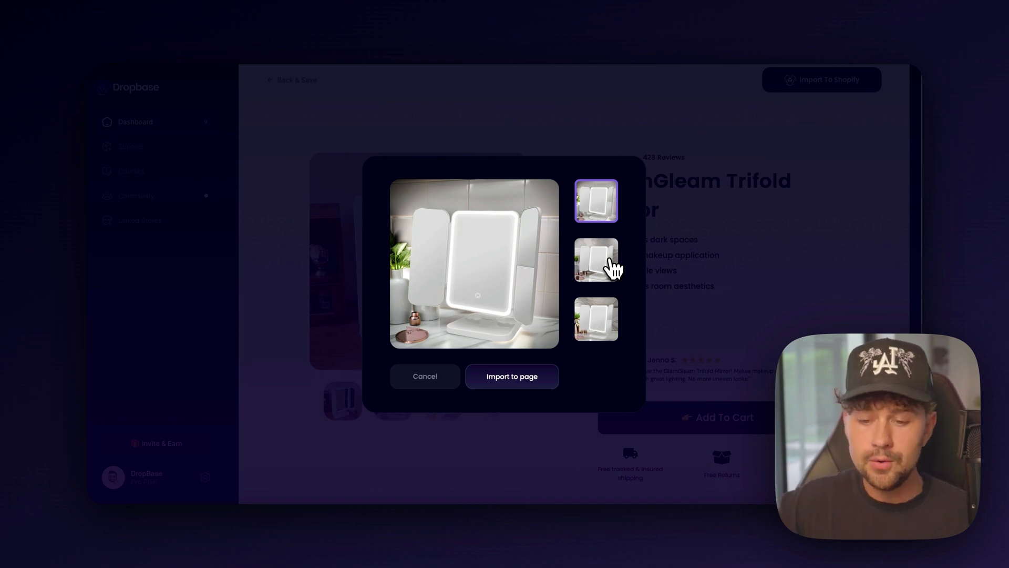
{"action": "left_click", "coordinate": [612, 263]}
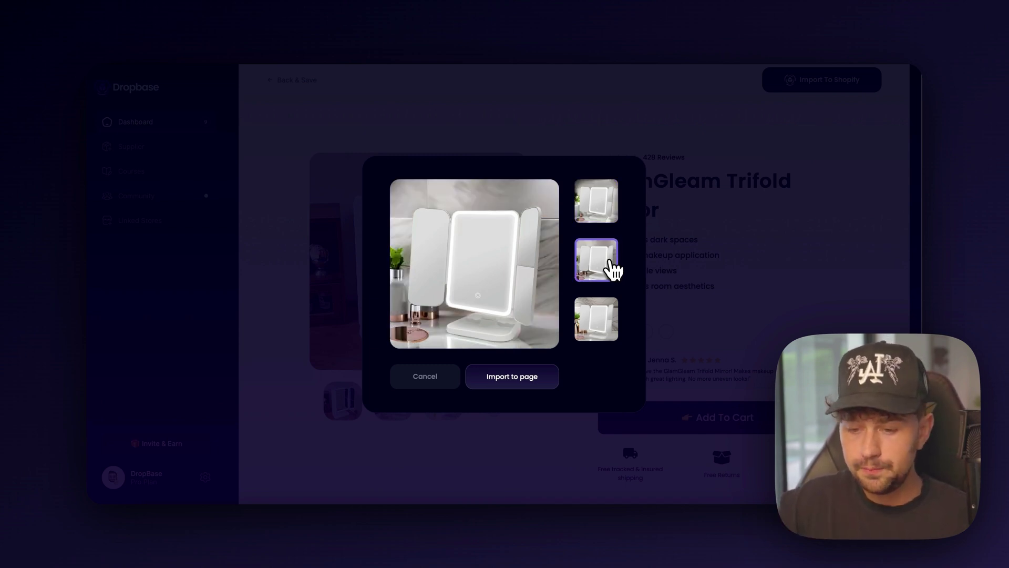
{"action": "left_click", "coordinate": [615, 323]}
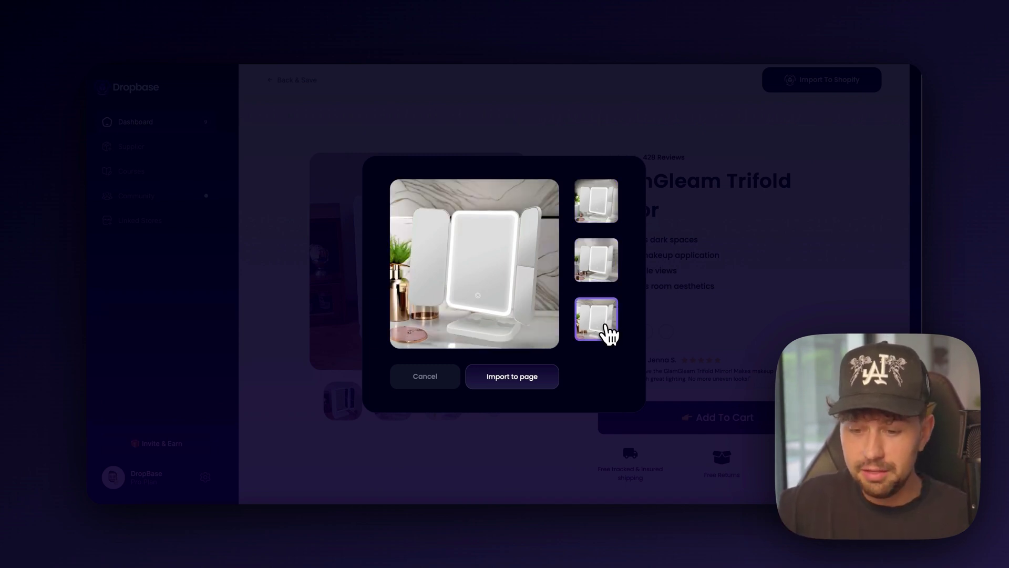
{"action": "left_click", "coordinate": [609, 268]}
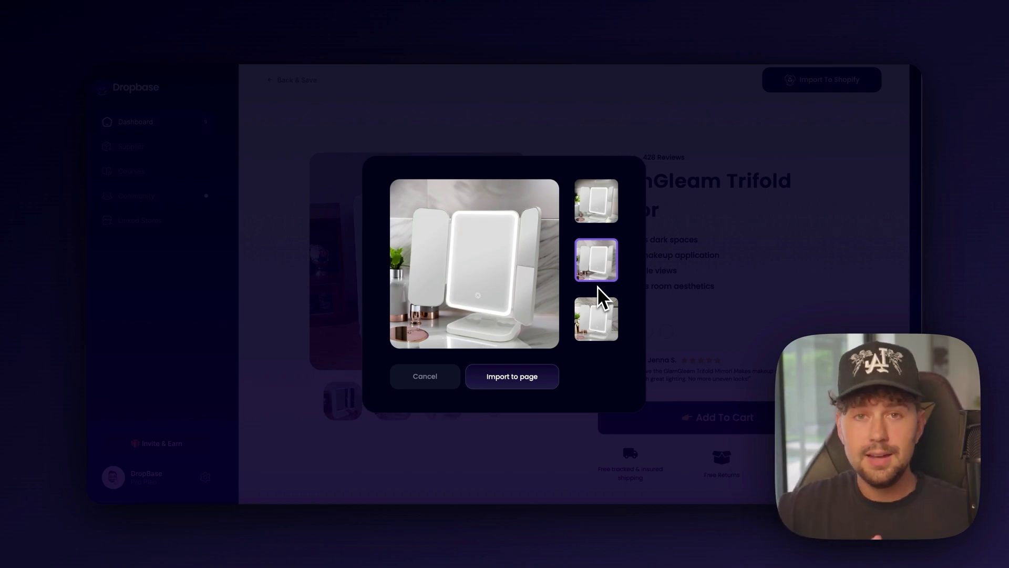
Import the marble-vanity photo to the page and update it as the main product image
{"action": "left_click", "coordinate": [518, 379]}
{"action": "scroll", "coordinate": [581, 355], "scroll_direction": "up", "scroll_amount": 1}
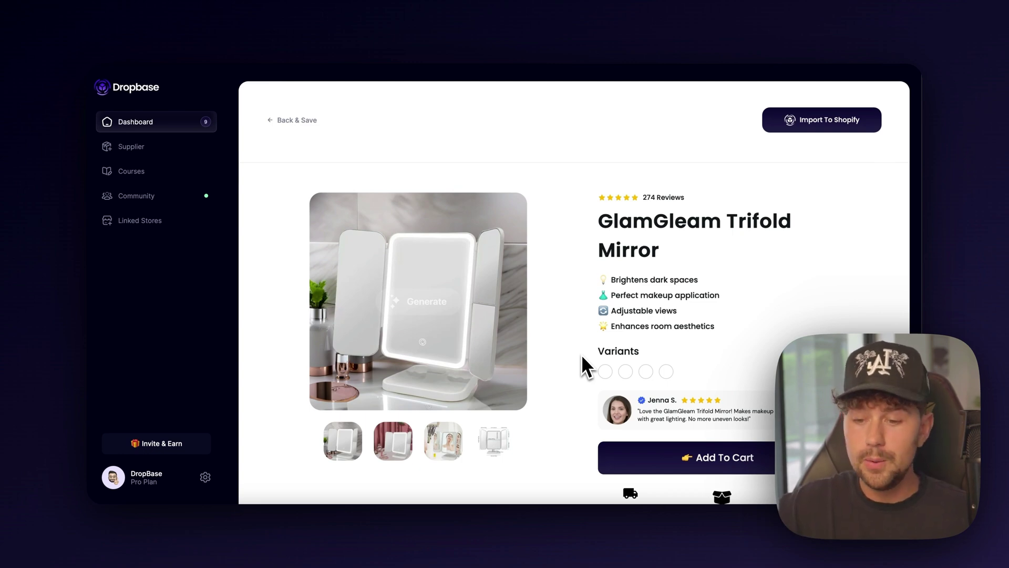
{"action": "scroll", "coordinate": [581, 354], "scroll_direction": "down", "scroll_amount": 1}
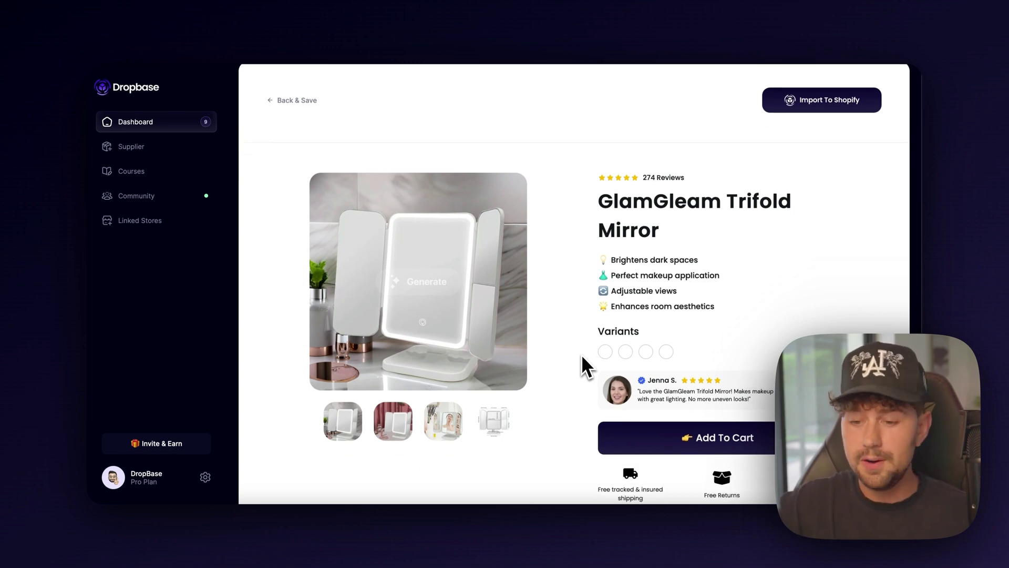
{"action": "scroll", "coordinate": [581, 354], "scroll_direction": "down", "scroll_amount": 1}
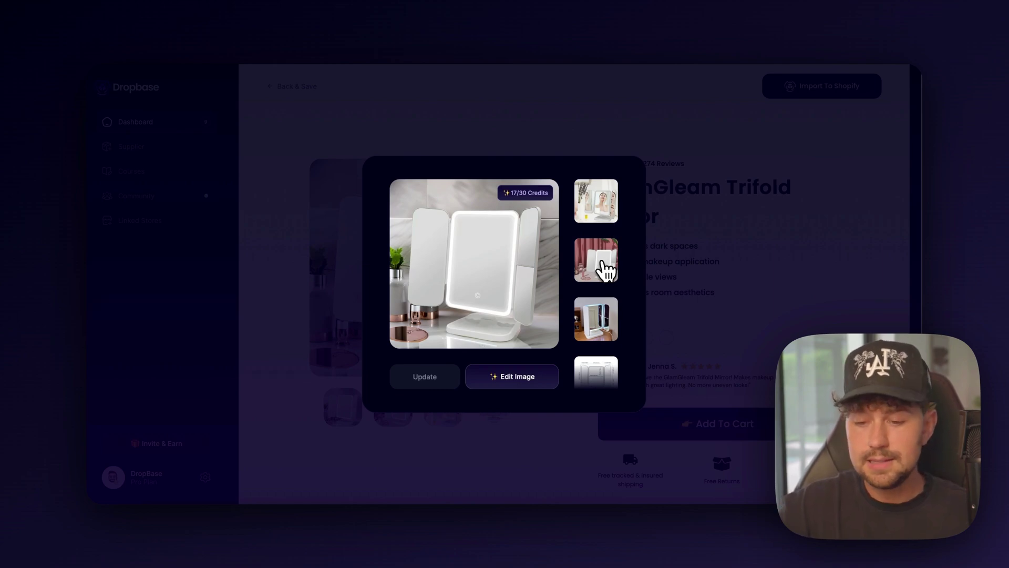
{"action": "left_click", "coordinate": [605, 263]}
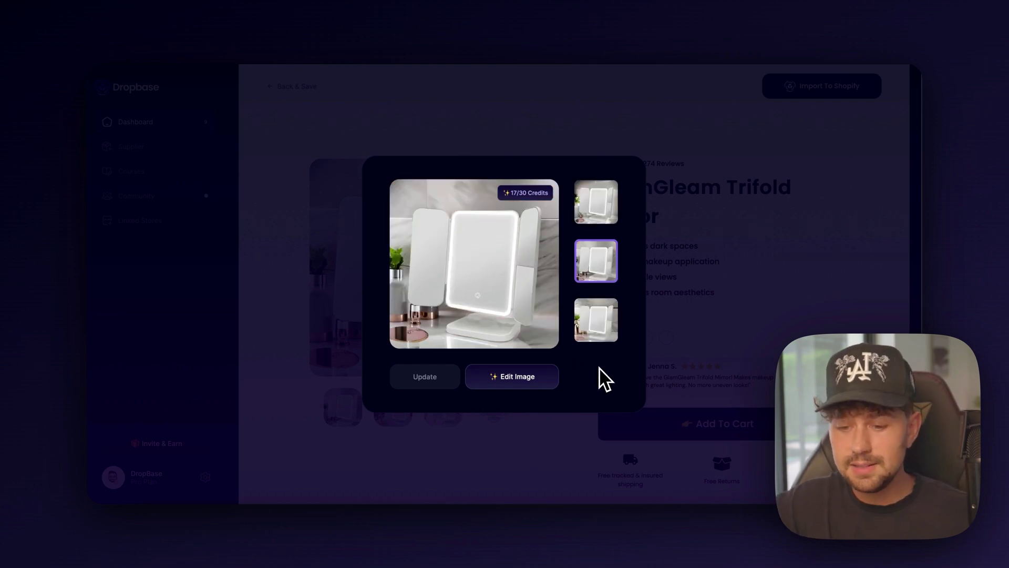
{"action": "left_click", "coordinate": [418, 382]}
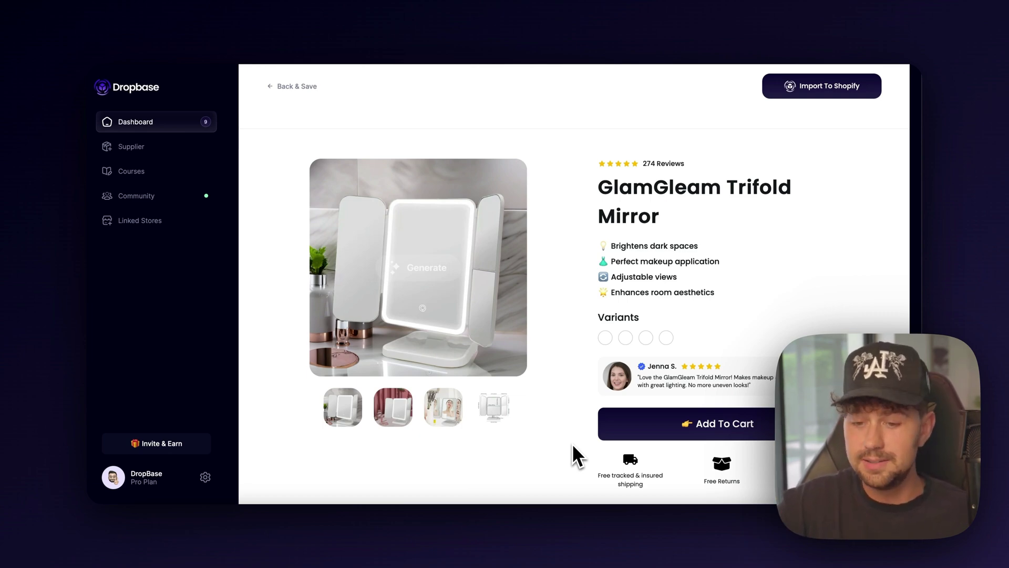
Send the finished GlamGleam Trifold Mirror page to Shopify with Import To Shopify
{"action": "scroll", "coordinate": [572, 443], "scroll_direction": "down", "scroll_amount": 6}
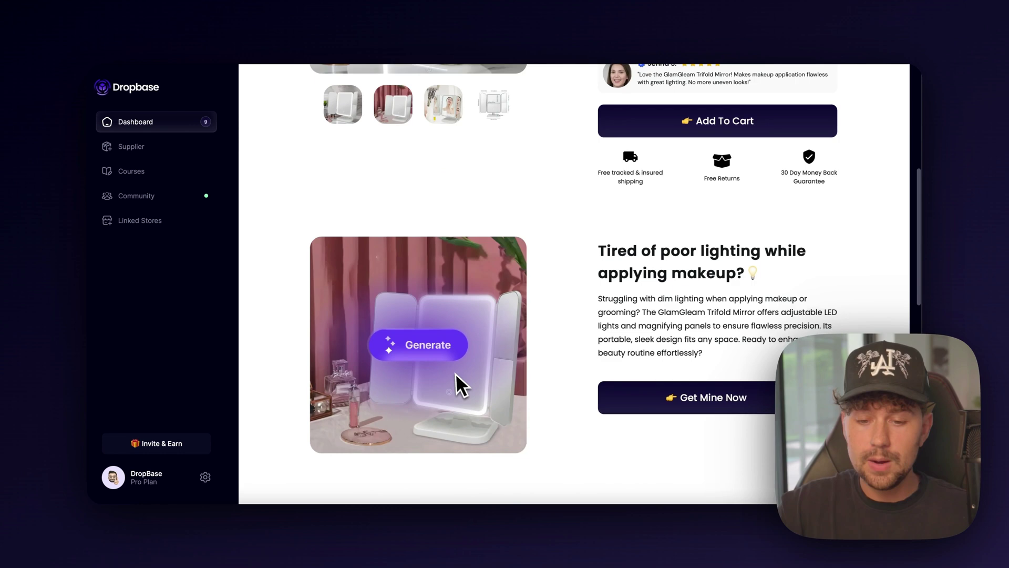
{"action": "scroll", "coordinate": [454, 372], "scroll_direction": "down", "scroll_amount": 5}
{"action": "scroll", "coordinate": [453, 369], "scroll_direction": "down", "scroll_amount": 1}
{"action": "left_click", "coordinate": [453, 368]}
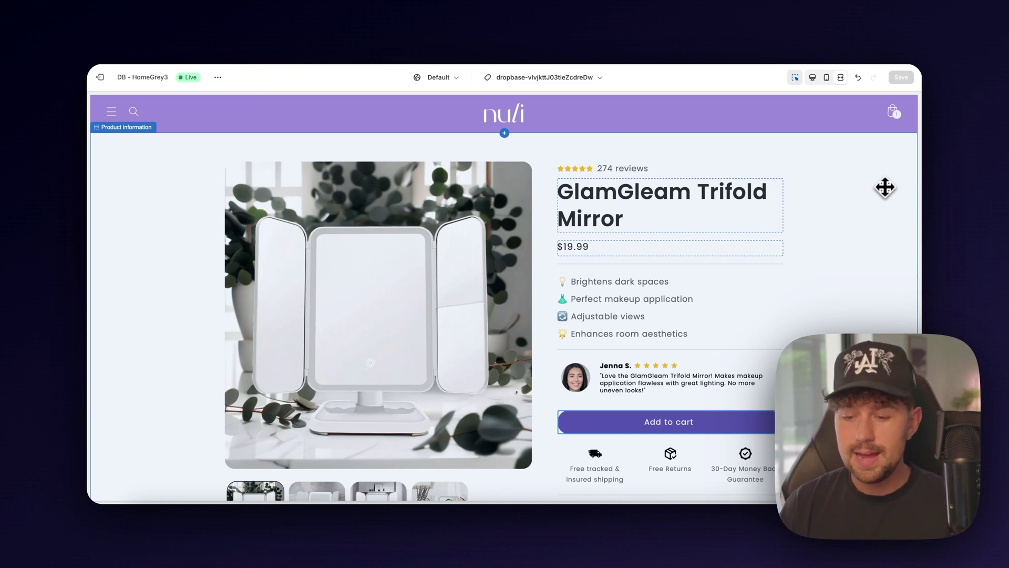
{"action": "scroll", "coordinate": [300, 360], "scroll_direction": "down", "scroll_amount": 2}
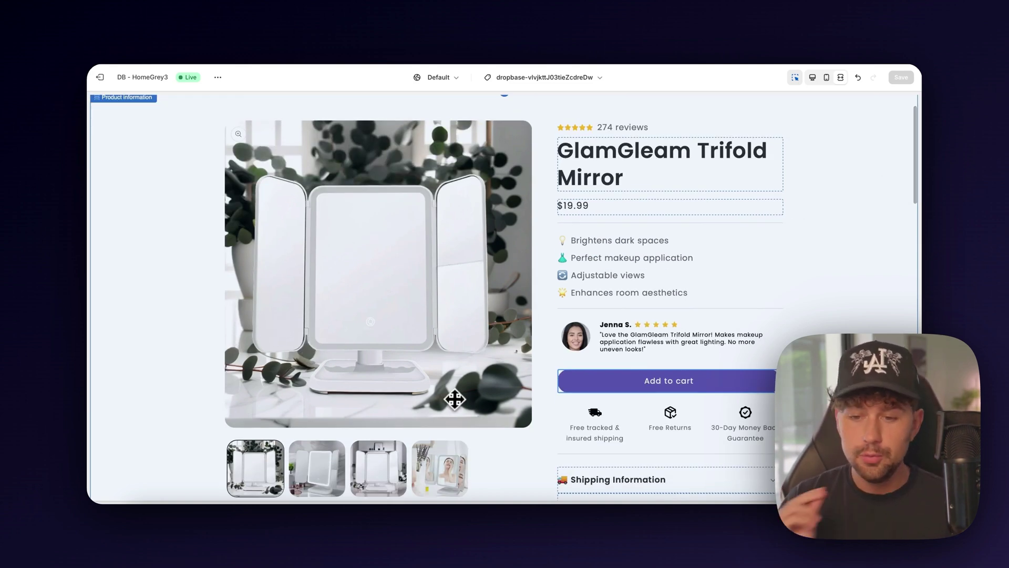
{"action": "scroll", "coordinate": [455, 399], "scroll_direction": "up", "scroll_amount": 2}
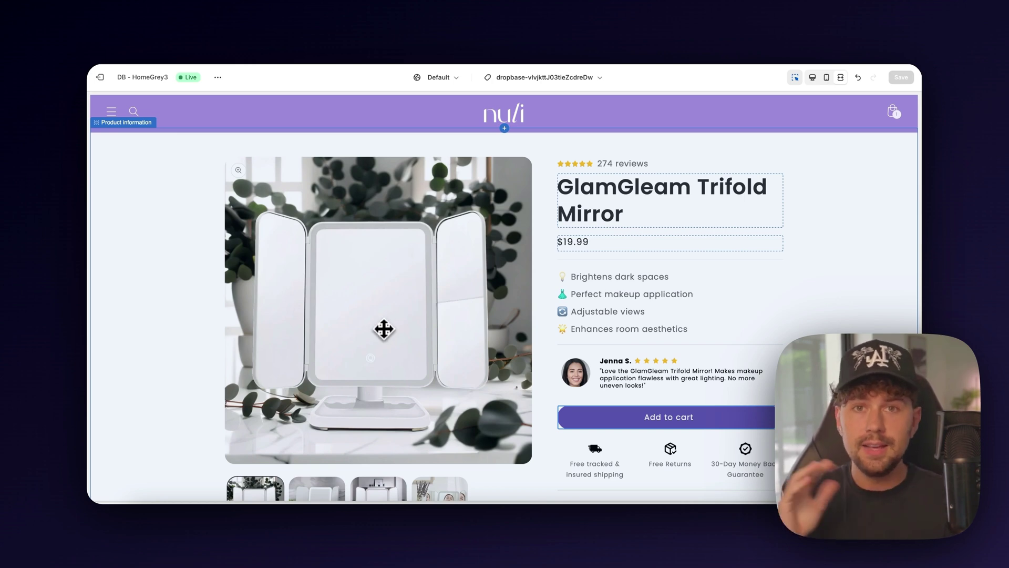
{"action": "scroll", "coordinate": [384, 329], "scroll_direction": "down", "scroll_amount": 1}
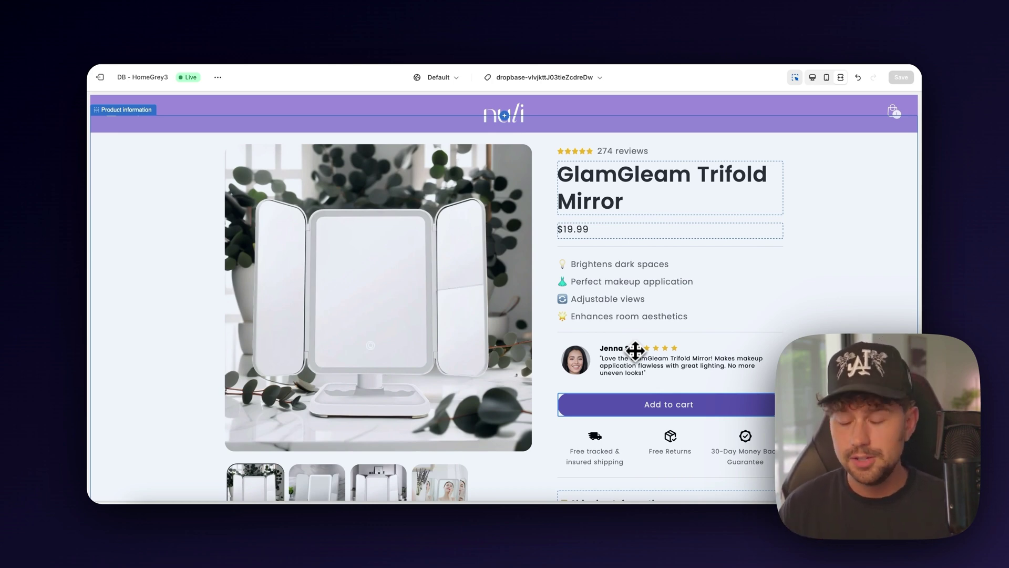
{"action": "scroll", "coordinate": [635, 351], "scroll_direction": "down", "scroll_amount": 10}
{"action": "scroll", "coordinate": [719, 377], "scroll_direction": "down", "scroll_amount": 5}
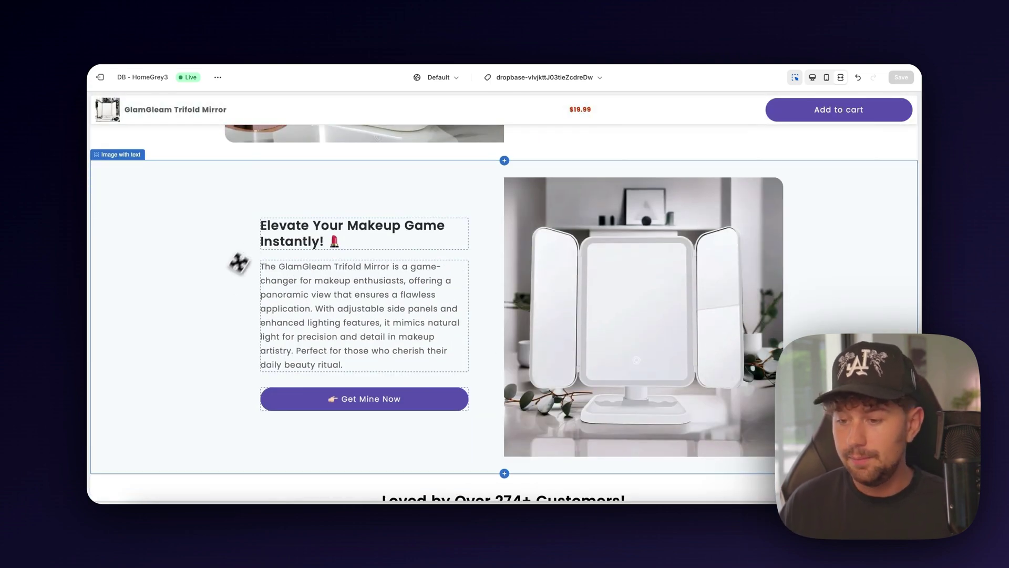
{"action": "scroll", "coordinate": [610, 381], "scroll_direction": "down", "scroll_amount": 1}
{"action": "scroll", "coordinate": [609, 380], "scroll_direction": "down", "scroll_amount": 8}
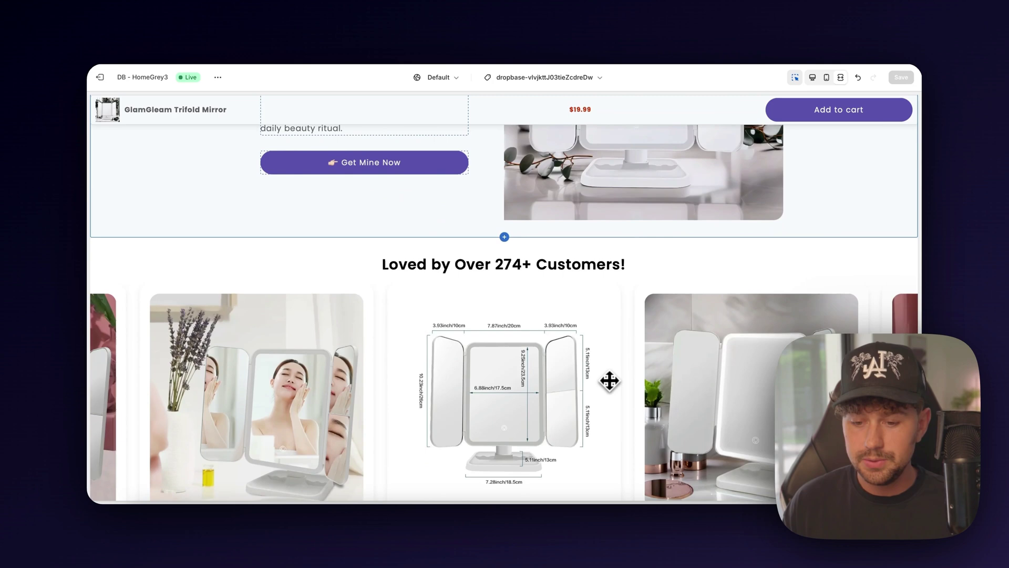
{"action": "scroll", "coordinate": [609, 380], "scroll_direction": "up", "scroll_amount": 15}
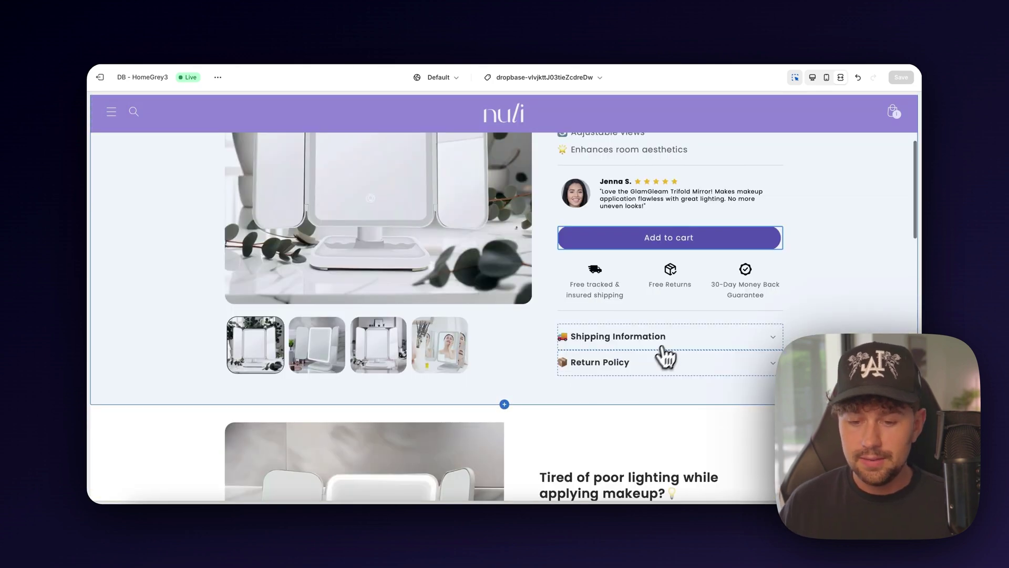
{"action": "left_click", "coordinate": [672, 347]}
{"action": "left_click", "coordinate": [699, 348]}
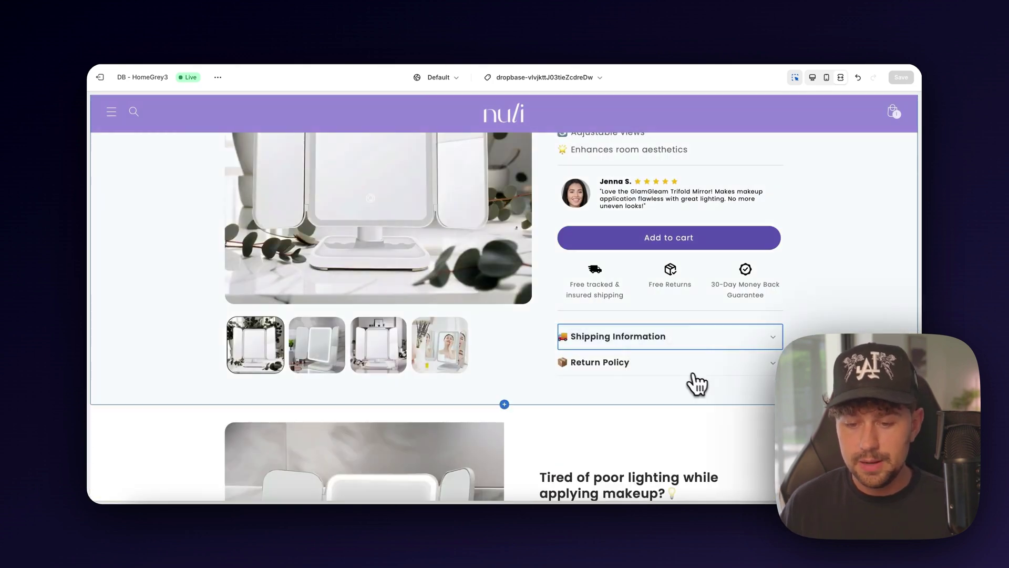
{"action": "left_click", "coordinate": [743, 369]}
{"action": "left_click", "coordinate": [745, 370]}
{"action": "scroll", "coordinate": [745, 371], "scroll_direction": "up", "scroll_amount": 4}
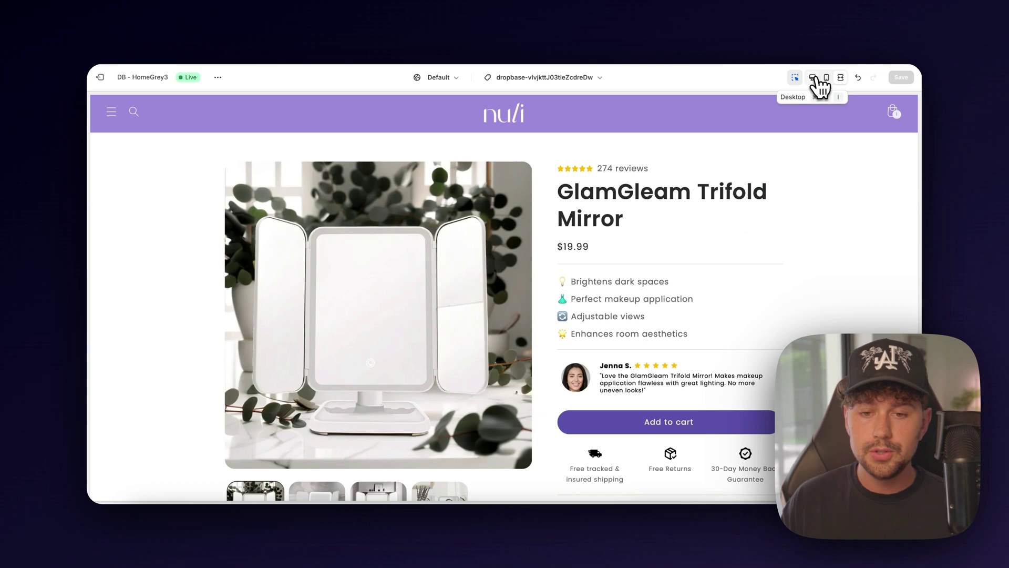
Exit full-screen preview and open the featured customer review block's settings
{"action": "left_click", "coordinate": [814, 77]}
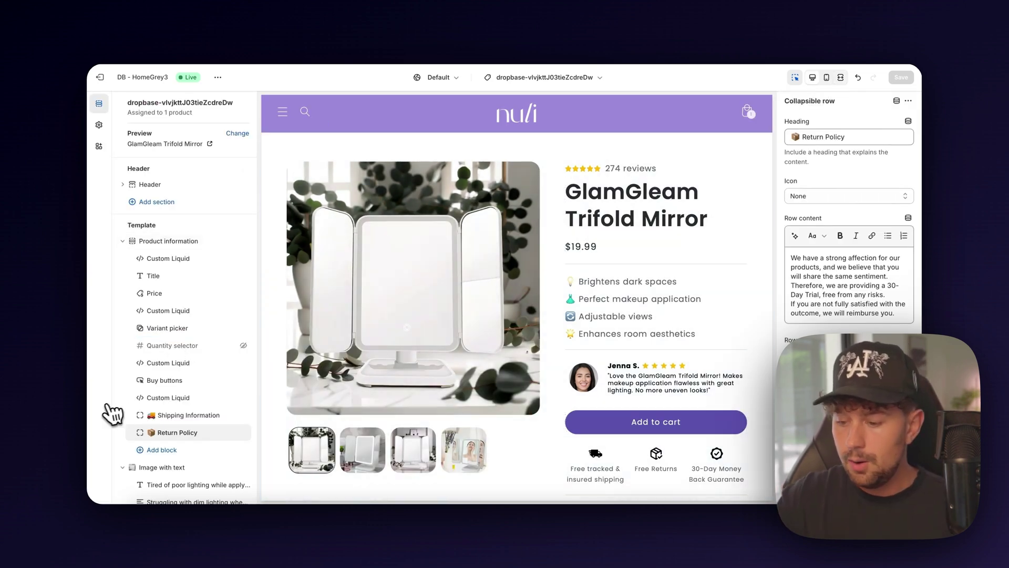
{"action": "scroll", "coordinate": [128, 412], "scroll_direction": "down", "scroll_amount": 3}
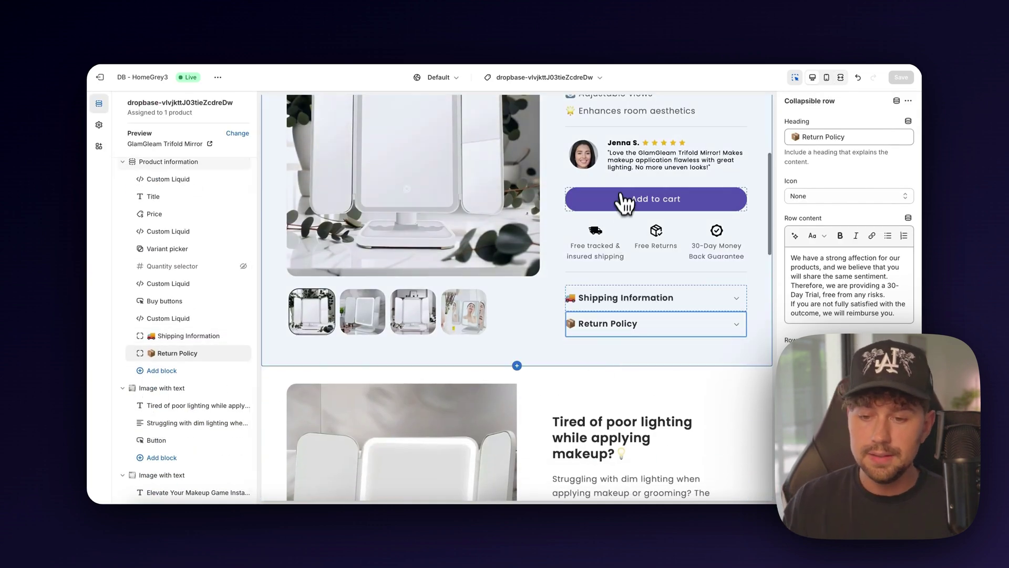
{"action": "scroll", "coordinate": [657, 197], "scroll_direction": "up", "scroll_amount": 1}
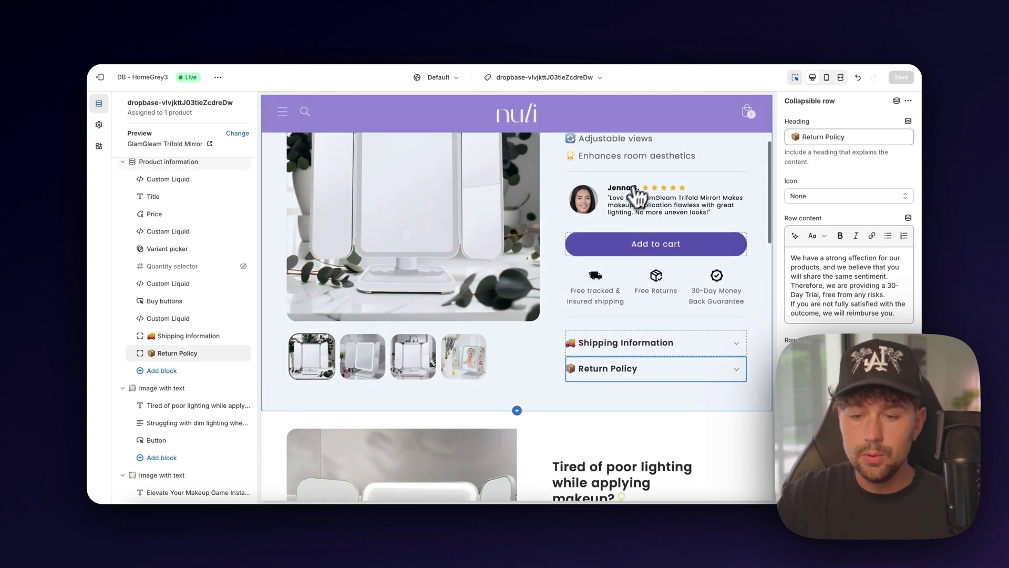
{"action": "scroll", "coordinate": [202, 363], "scroll_direction": "down", "scroll_amount": 5}
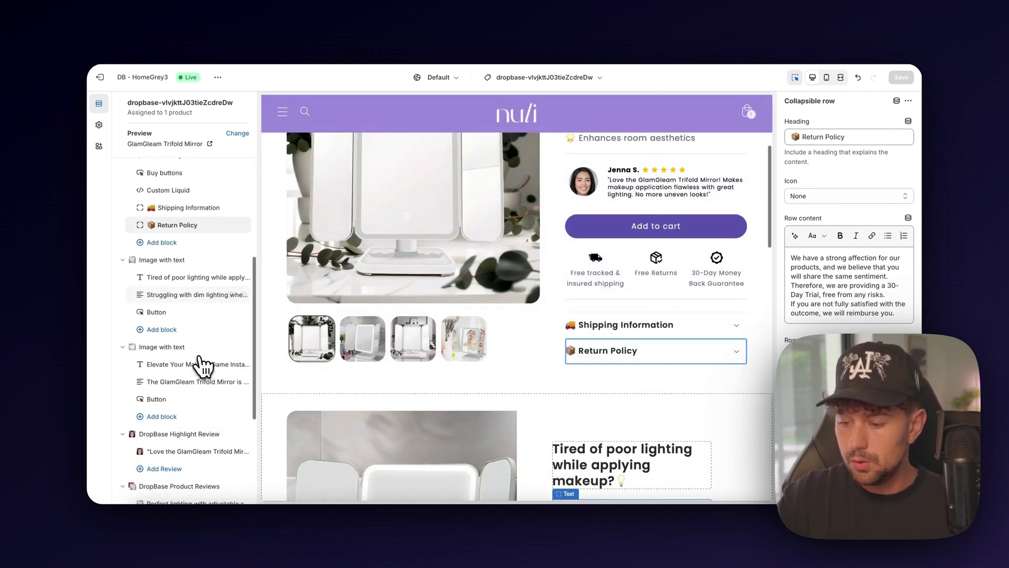
{"action": "left_click", "coordinate": [170, 409]}
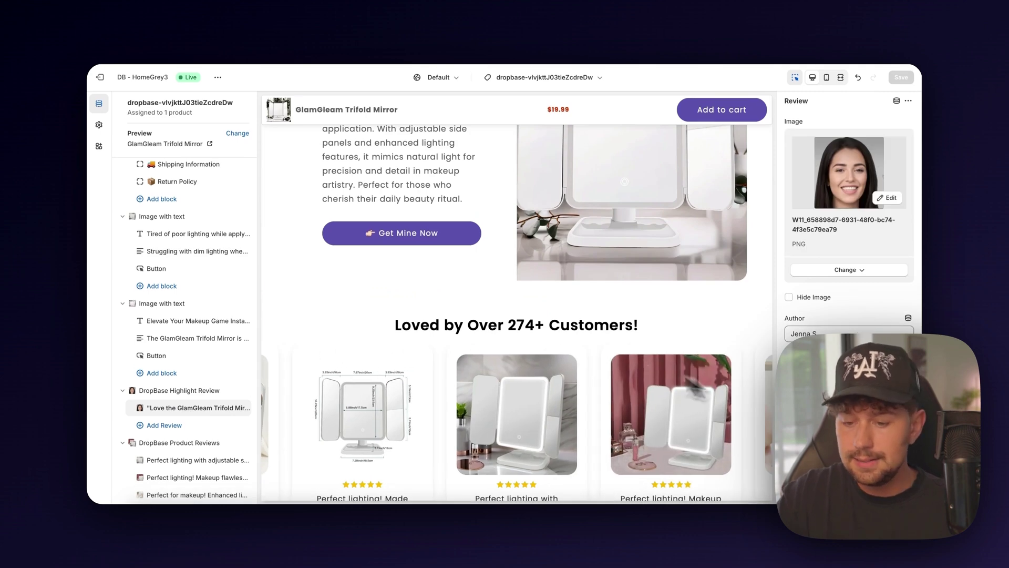
Inspect the 'Tired of poor lighting' heading and dim-lighting paragraph, then preview the mobile layout
{"action": "scroll", "coordinate": [625, 359], "scroll_direction": "up", "scroll_amount": 10}
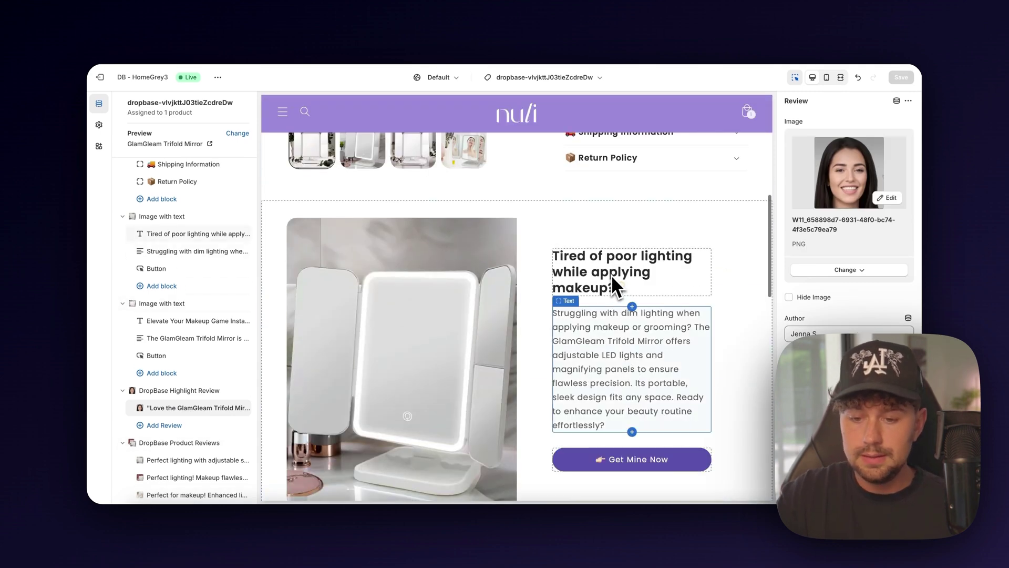
{"action": "left_click", "coordinate": [611, 275]}
{"action": "left_click", "coordinate": [823, 166]}
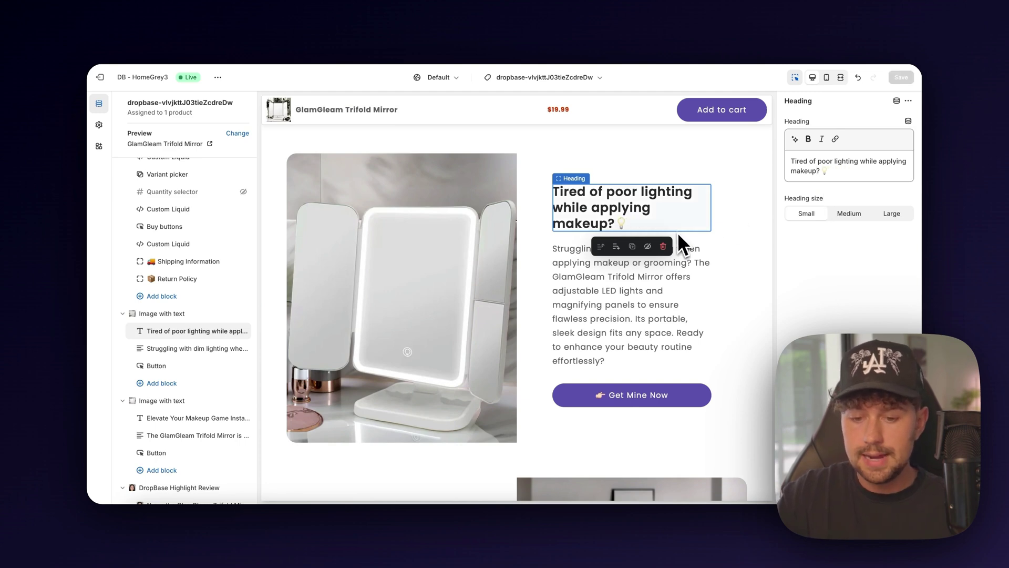
{"action": "left_click", "coordinate": [639, 298]}
{"action": "left_click", "coordinate": [826, 77]}
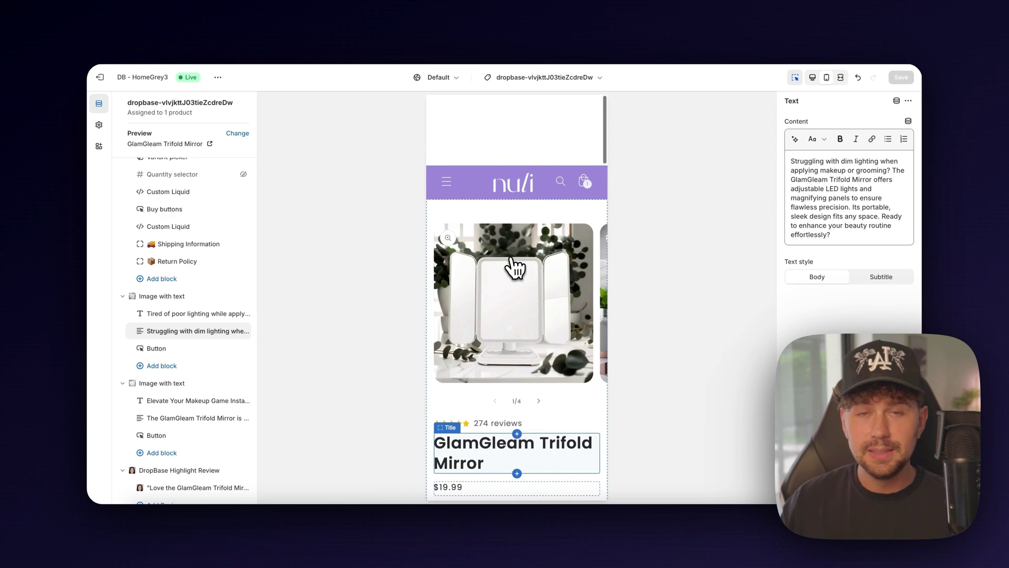
{"action": "scroll", "coordinate": [515, 268], "scroll_direction": "down", "scroll_amount": 5}
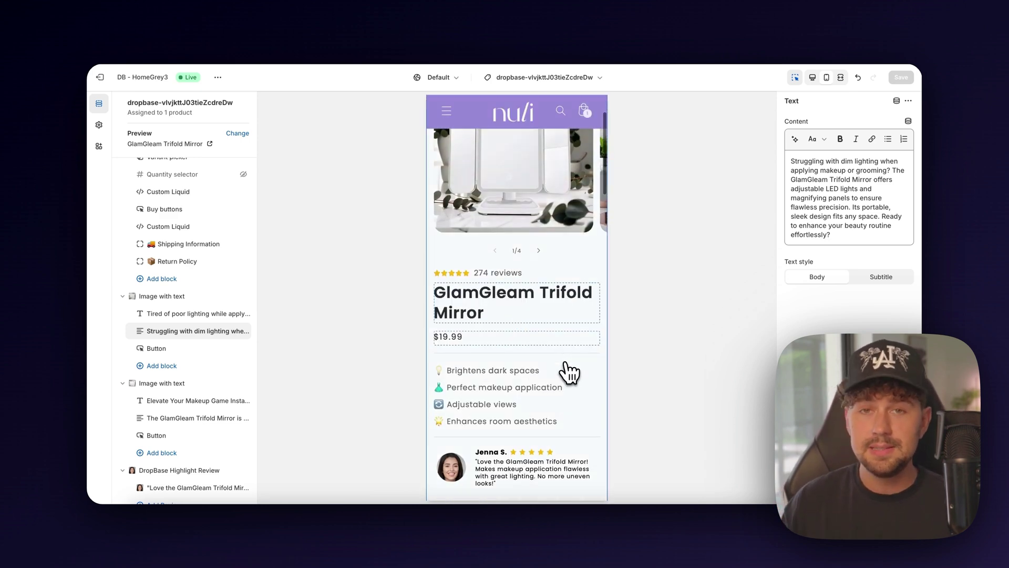
{"action": "scroll", "coordinate": [569, 373], "scroll_direction": "down", "scroll_amount": 1}
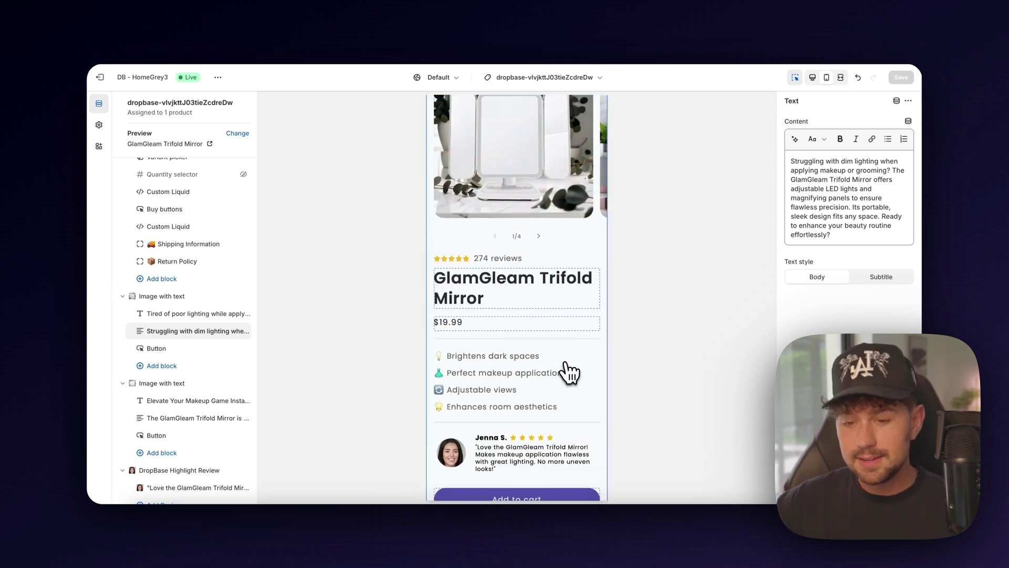
{"action": "scroll", "coordinate": [569, 373], "scroll_direction": "down", "scroll_amount": 10}
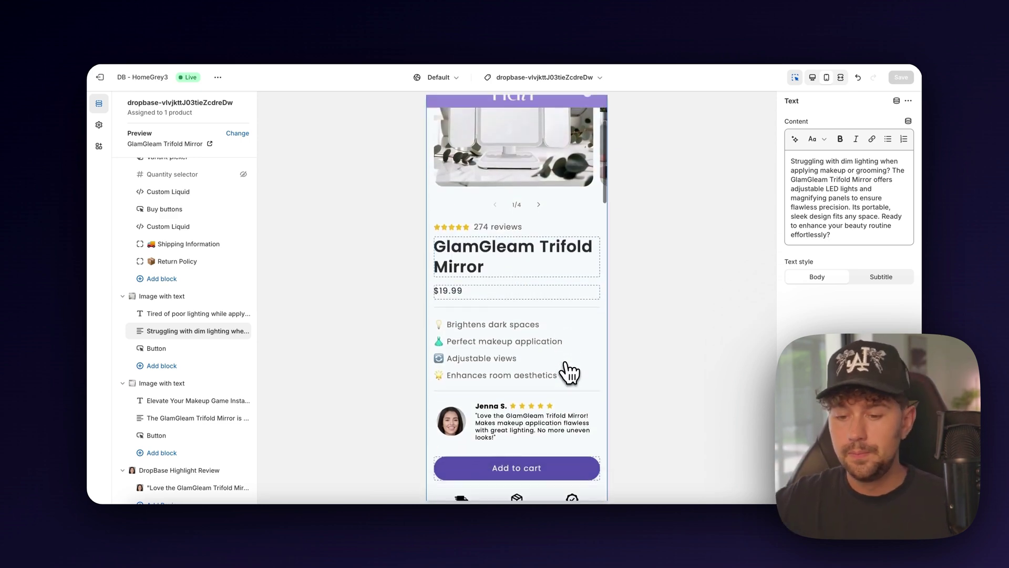
{"action": "scroll", "coordinate": [569, 373], "scroll_direction": "down", "scroll_amount": 12}
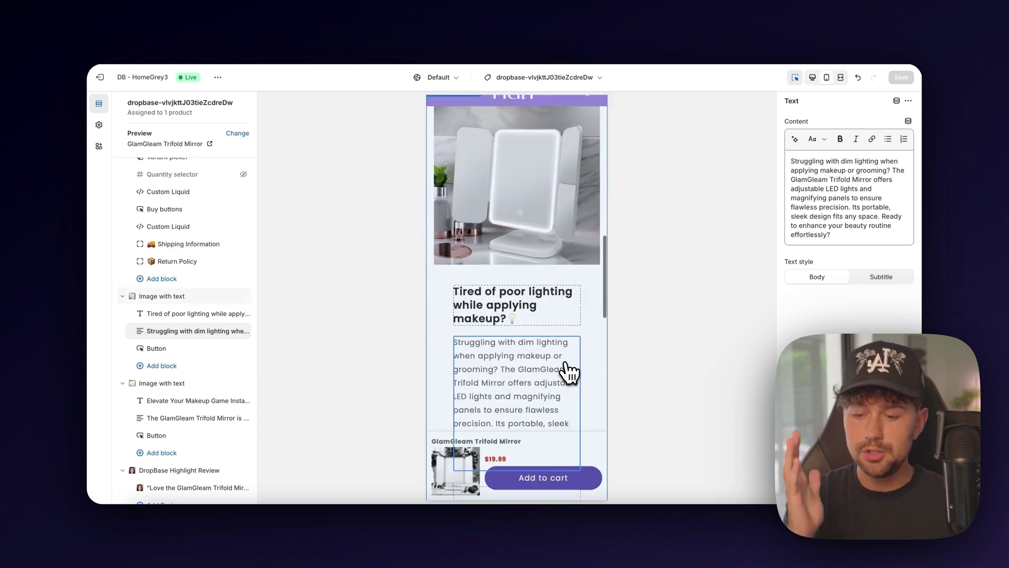
{"action": "scroll", "coordinate": [582, 316], "scroll_direction": "down", "scroll_amount": 10}
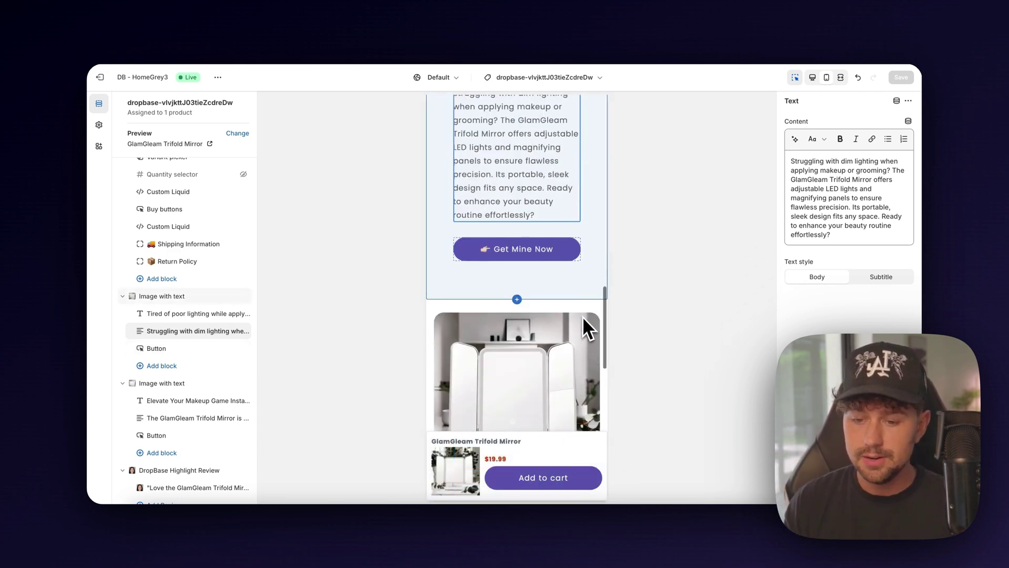
{"action": "scroll", "coordinate": [584, 318], "scroll_direction": "down", "scroll_amount": 5}
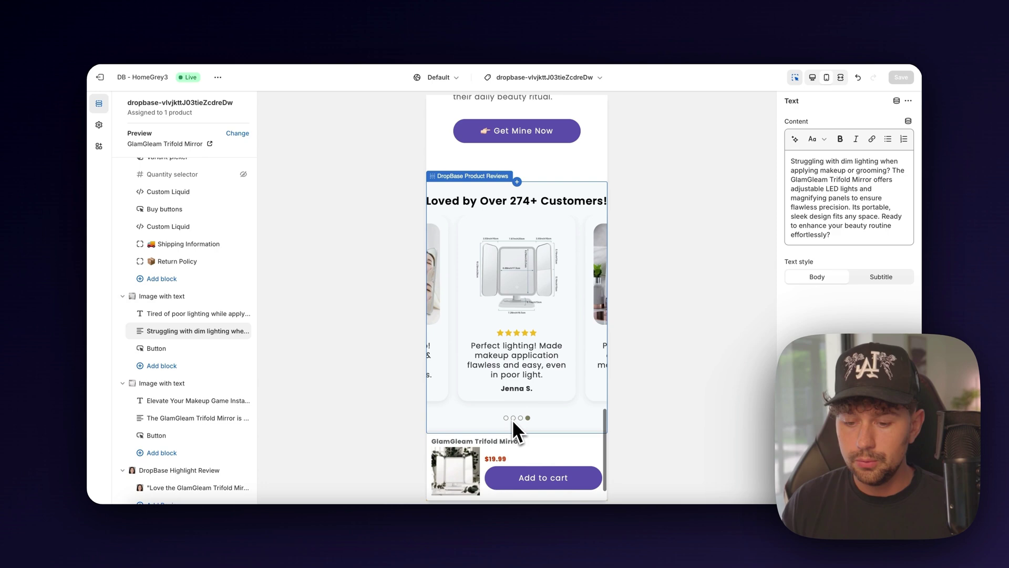
{"action": "left_click", "coordinate": [514, 418]}
{"action": "scroll", "coordinate": [532, 302], "scroll_direction": "up", "scroll_amount": 10}
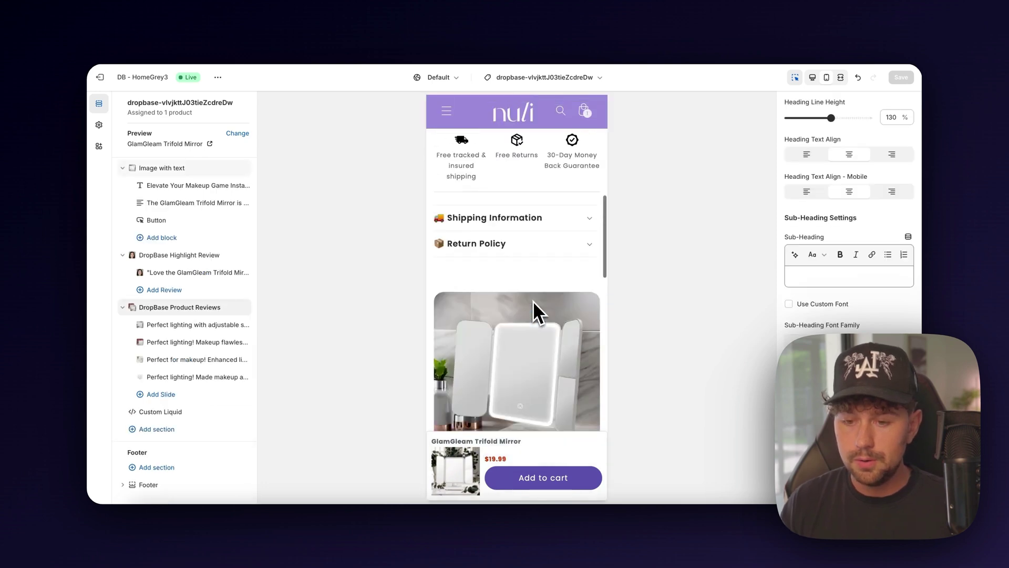
{"action": "scroll", "coordinate": [533, 300], "scroll_direction": "up", "scroll_amount": 5}
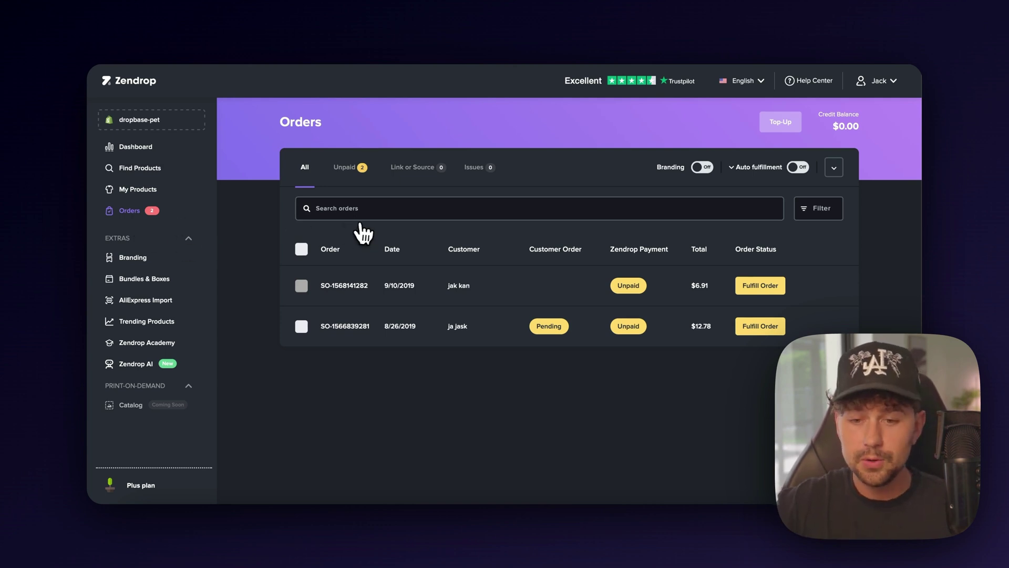
Switch Zendrop auto fulfillment on in Auto-Fulfillment mode and try enabling branding
{"action": "left_click", "coordinate": [798, 167]}
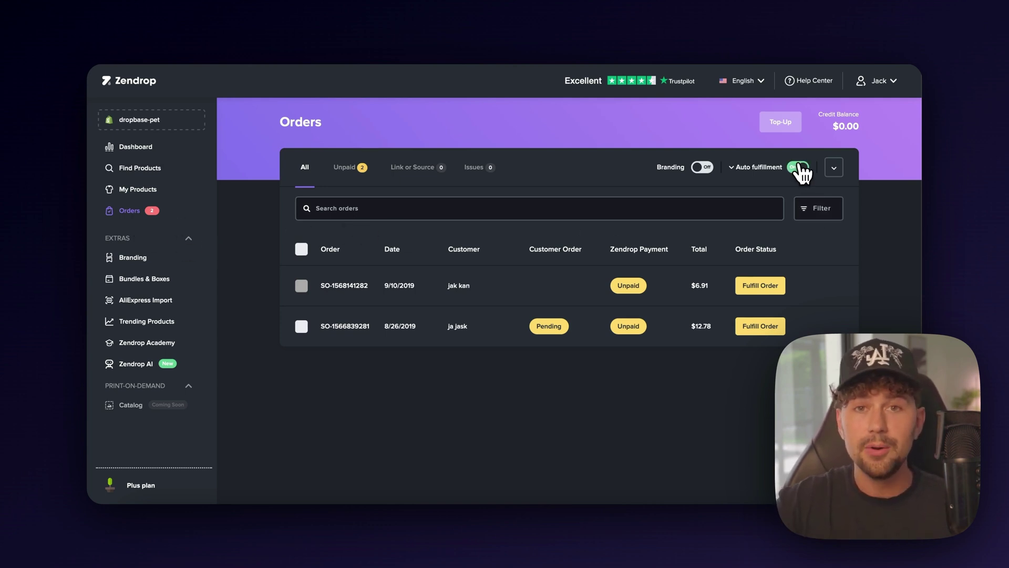
{"action": "left_click", "coordinate": [739, 168]}
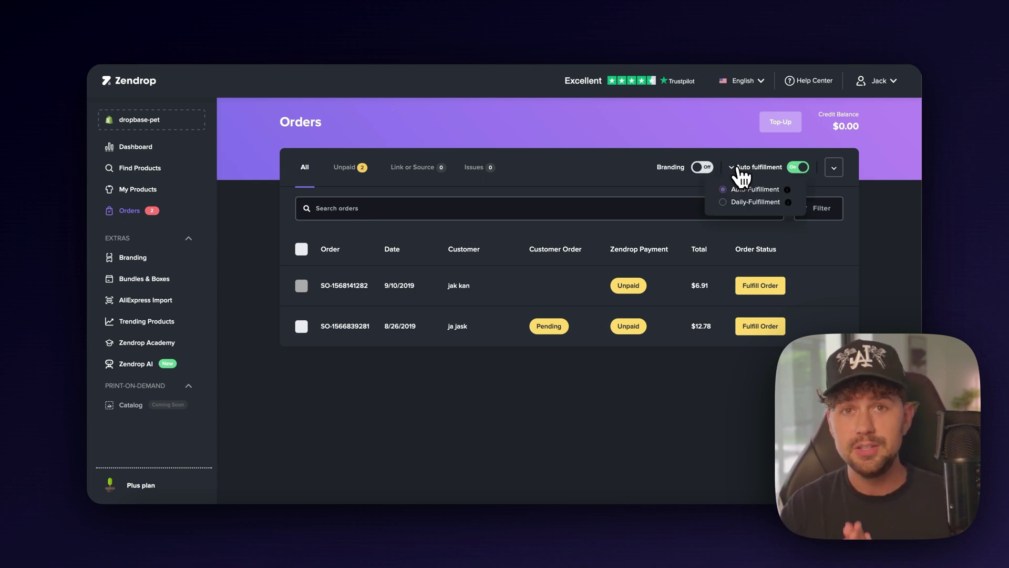
{"action": "left_click", "coordinate": [702, 167]}
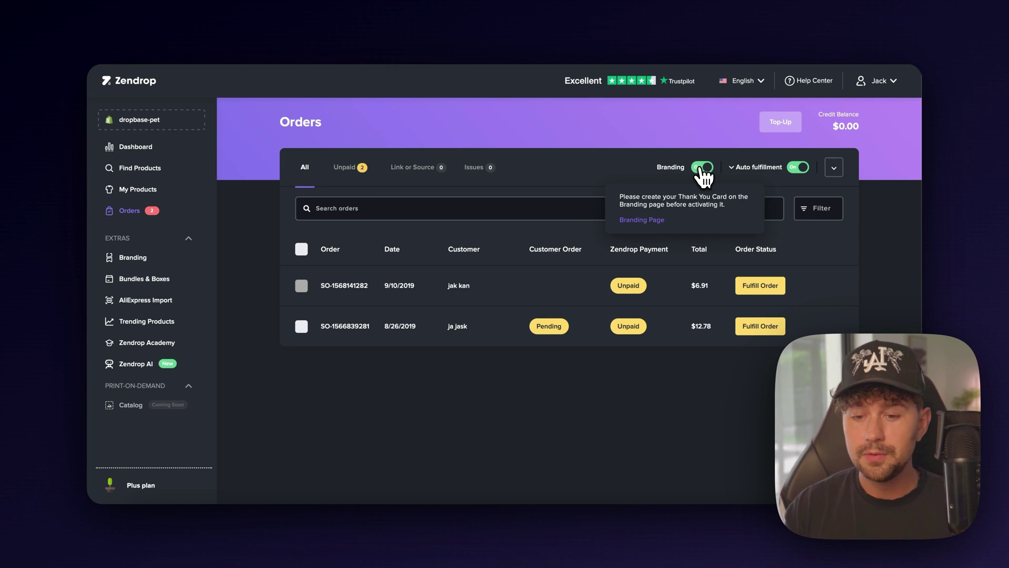